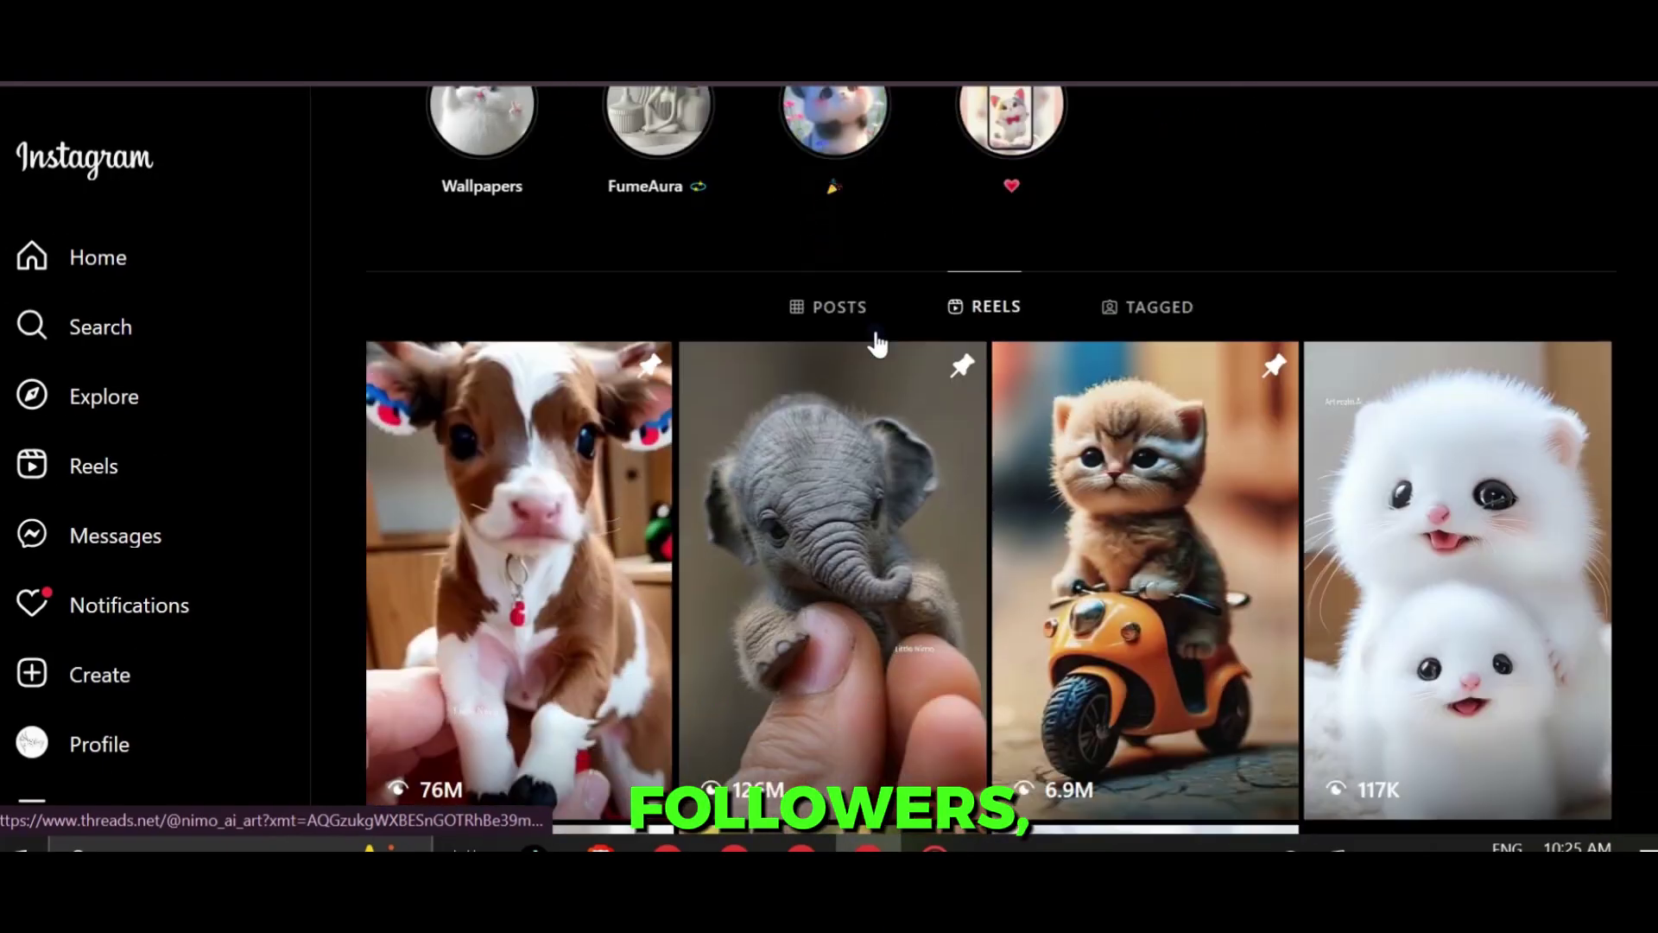
# Step: Scroll through the creator's reels to compare view counts, such as 126M on the tiny elephant reel
pyautogui.scroll(-5, 877, 341)
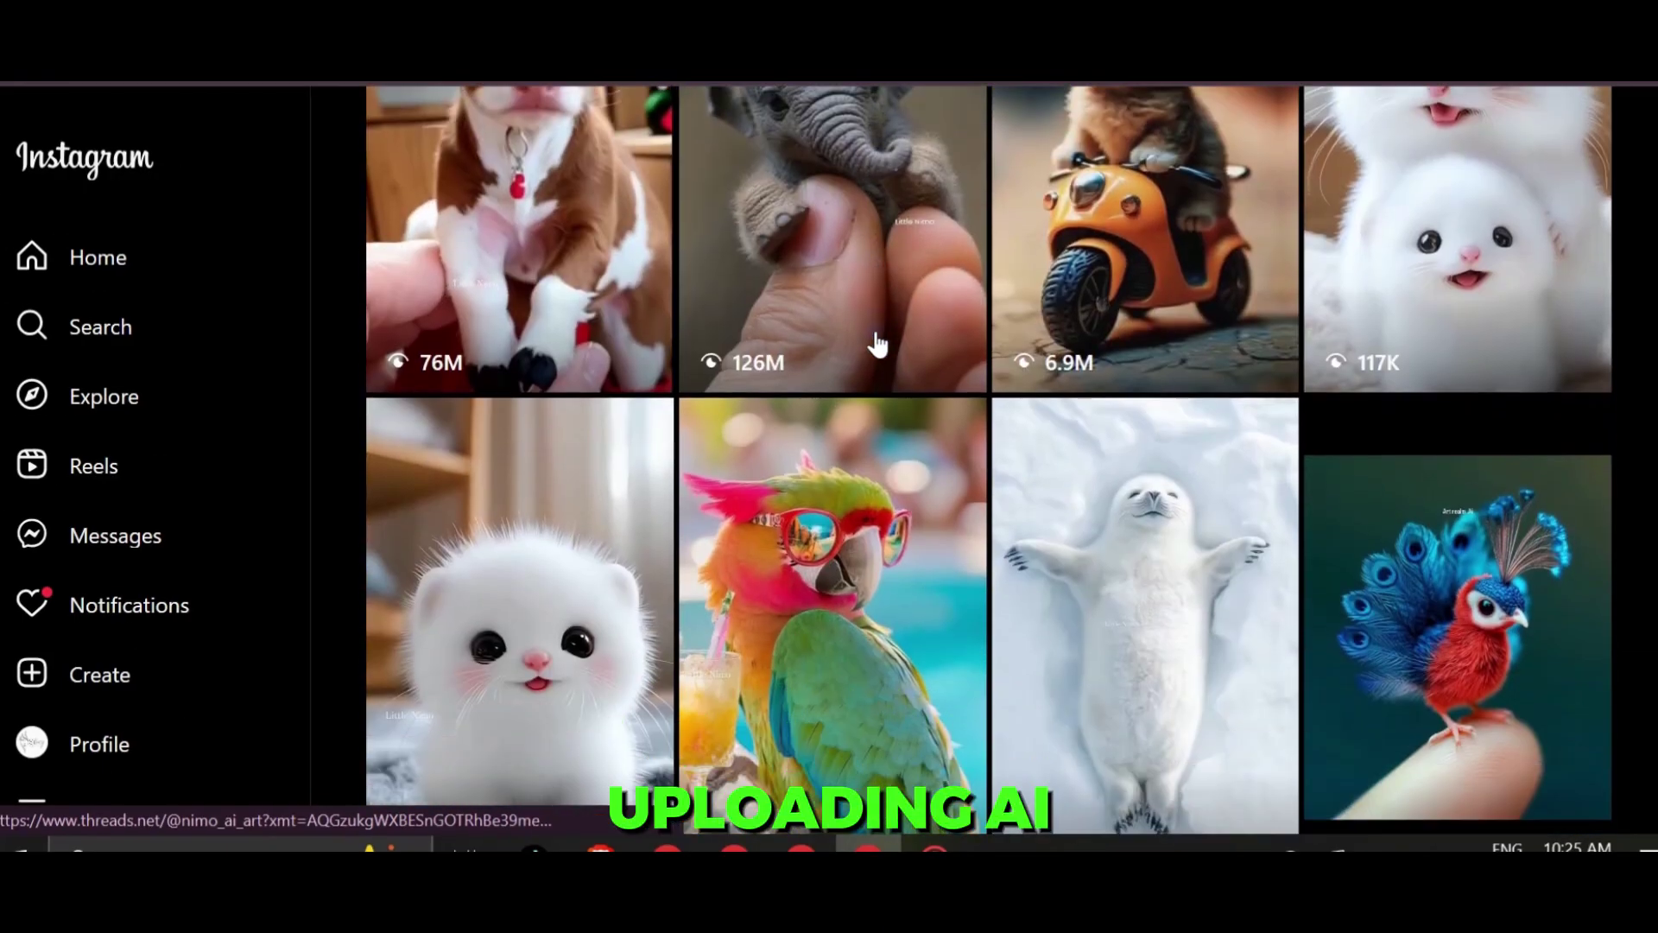
pyautogui.scroll(-8, 877, 343)
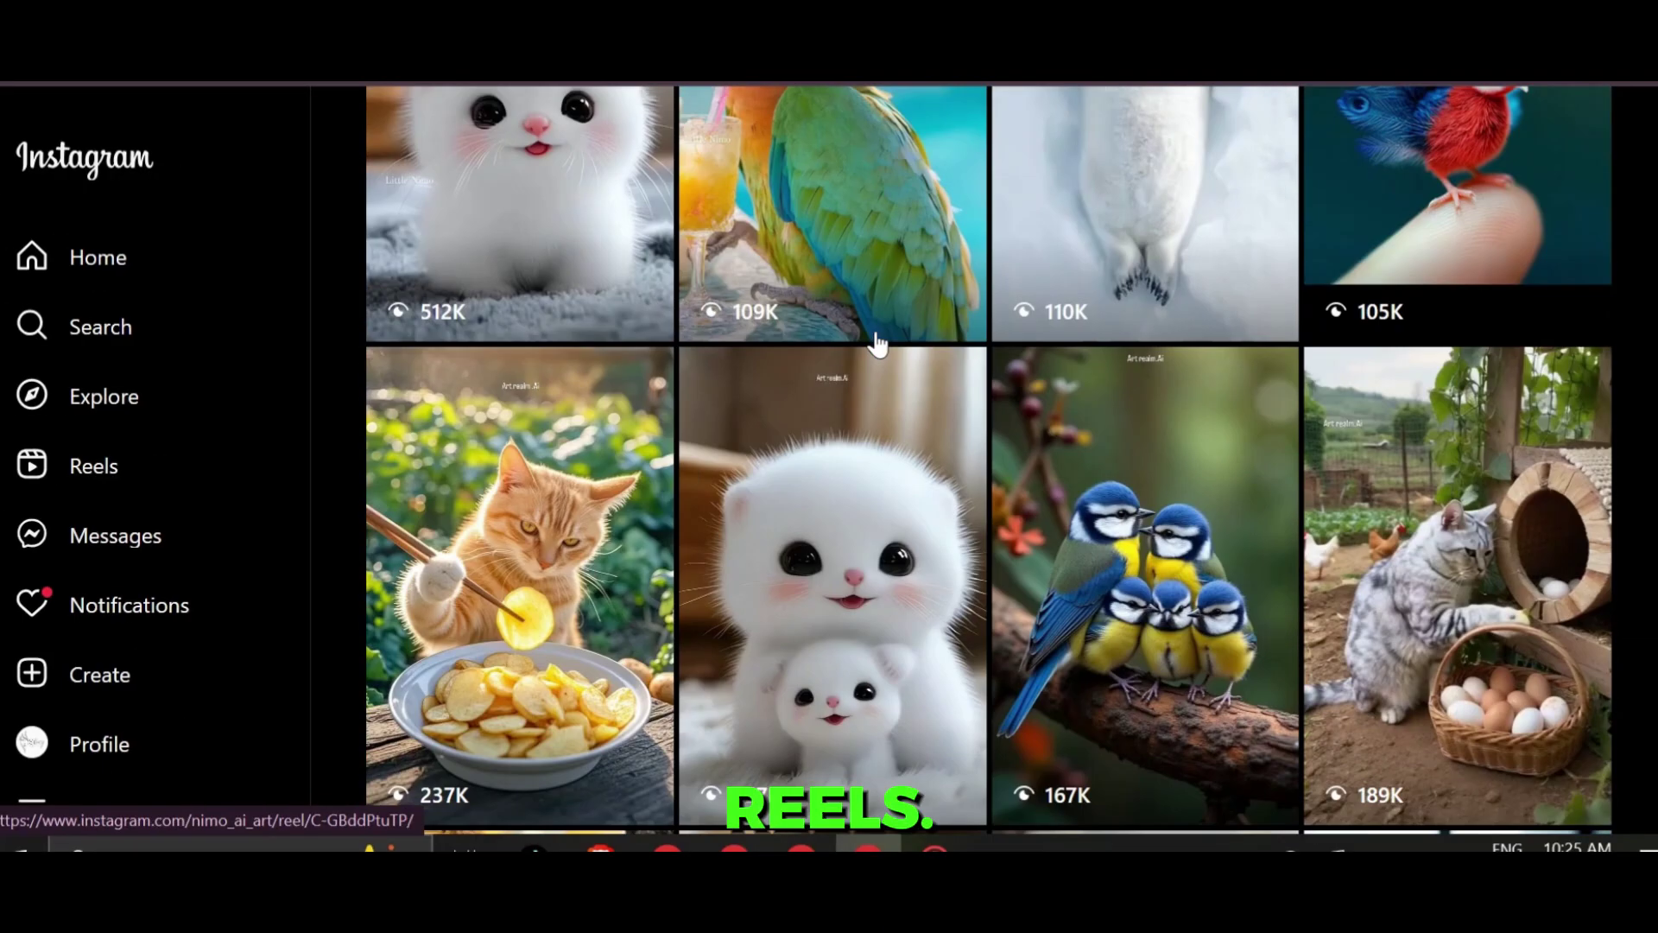
pyautogui.scroll(-8, 877, 343)
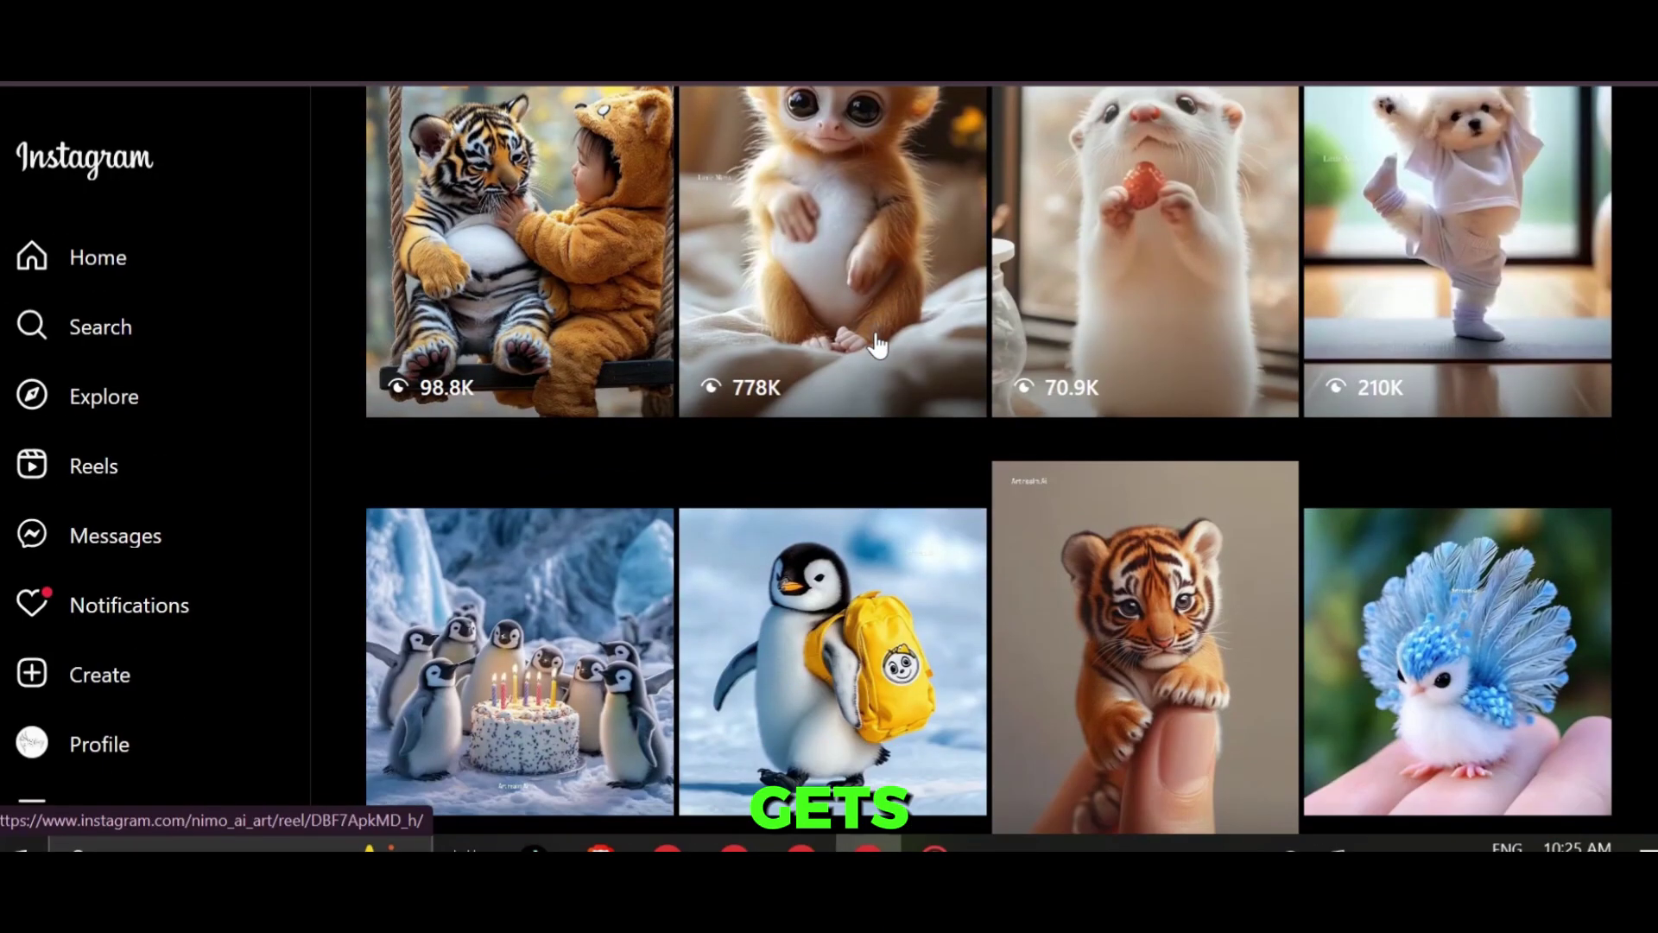
pyautogui.scroll(-5, 877, 343)
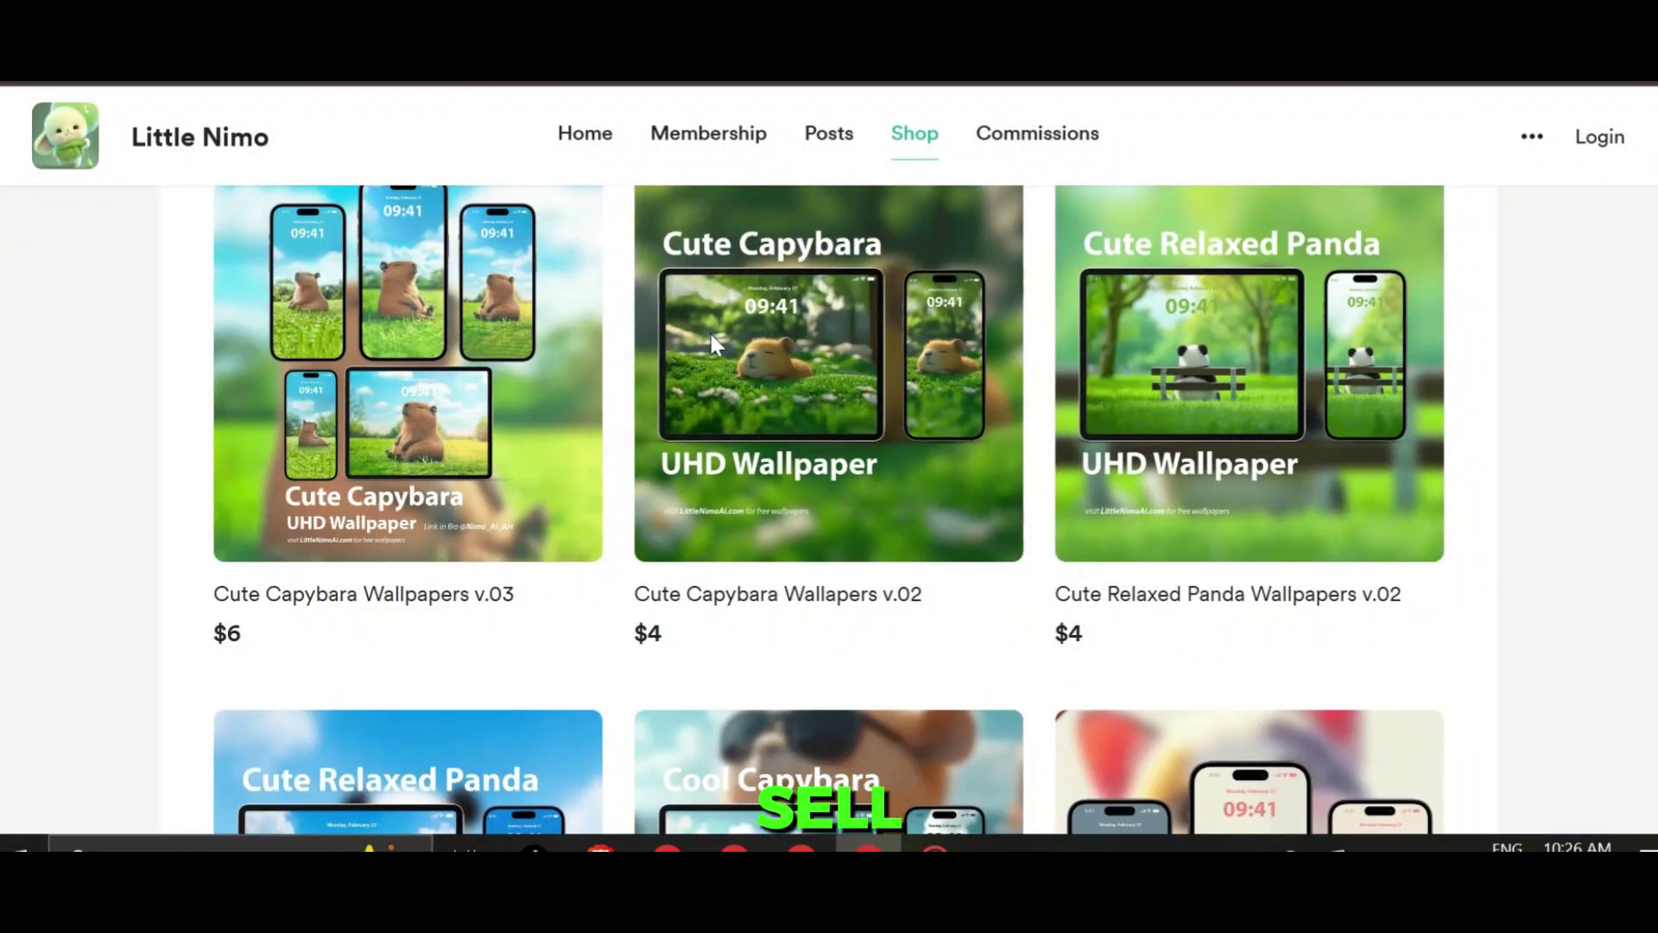
pyautogui.scroll(-8, 708, 362)
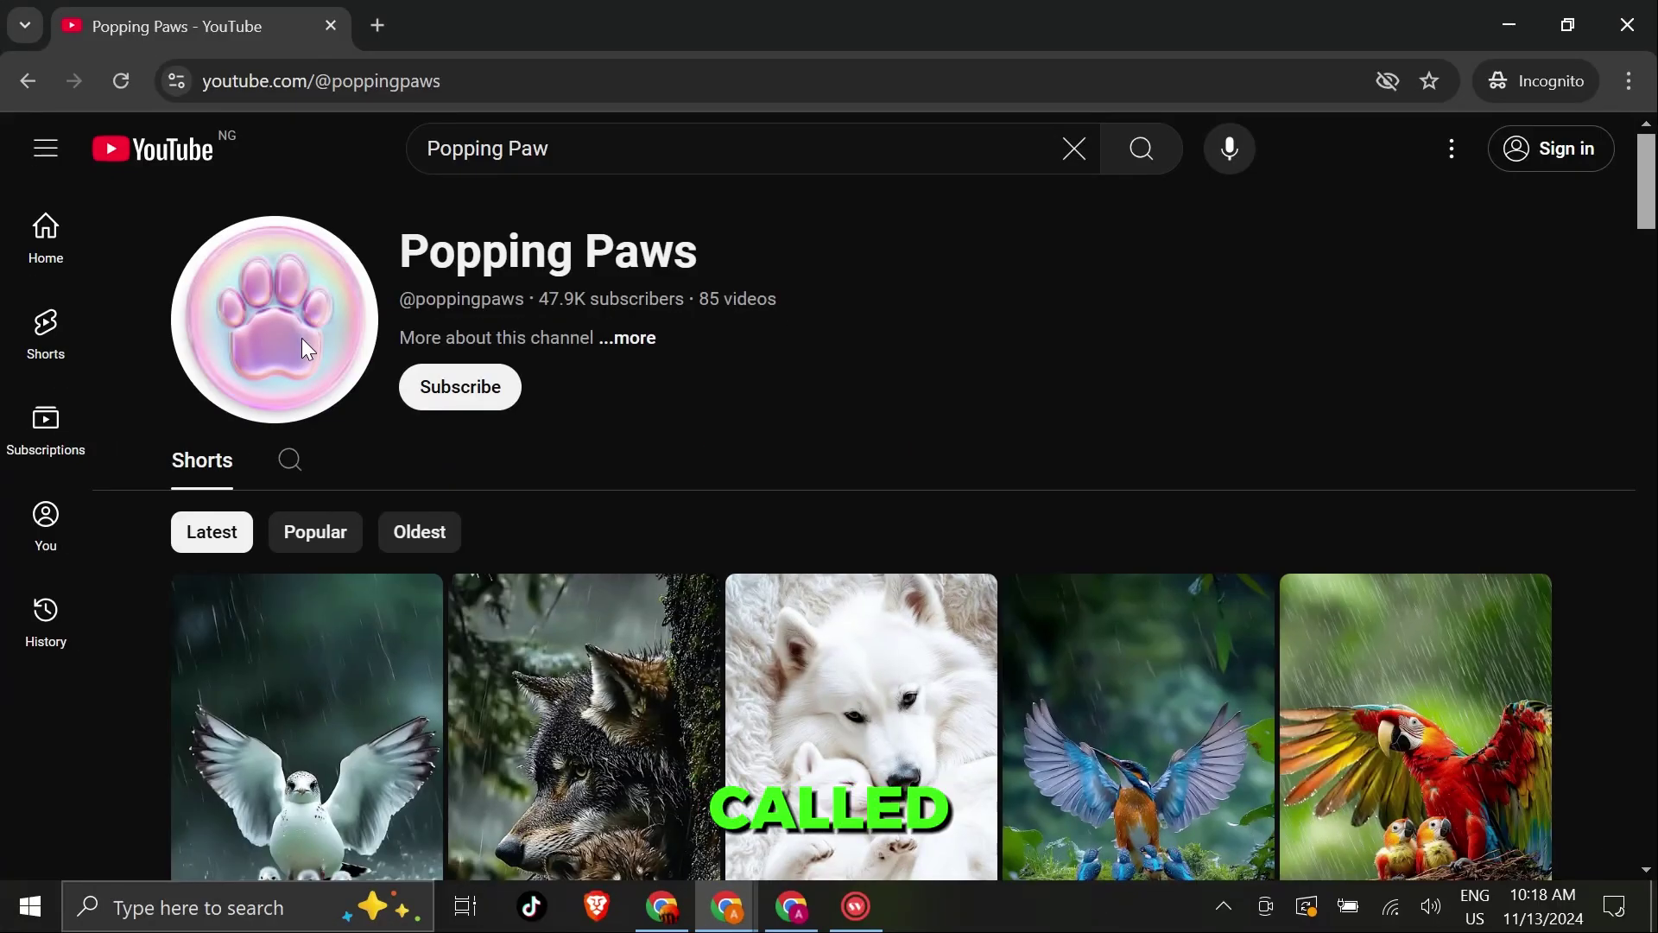
pyautogui.scroll(-5, 309, 350)
pyautogui.scroll(-2, 303, 352)
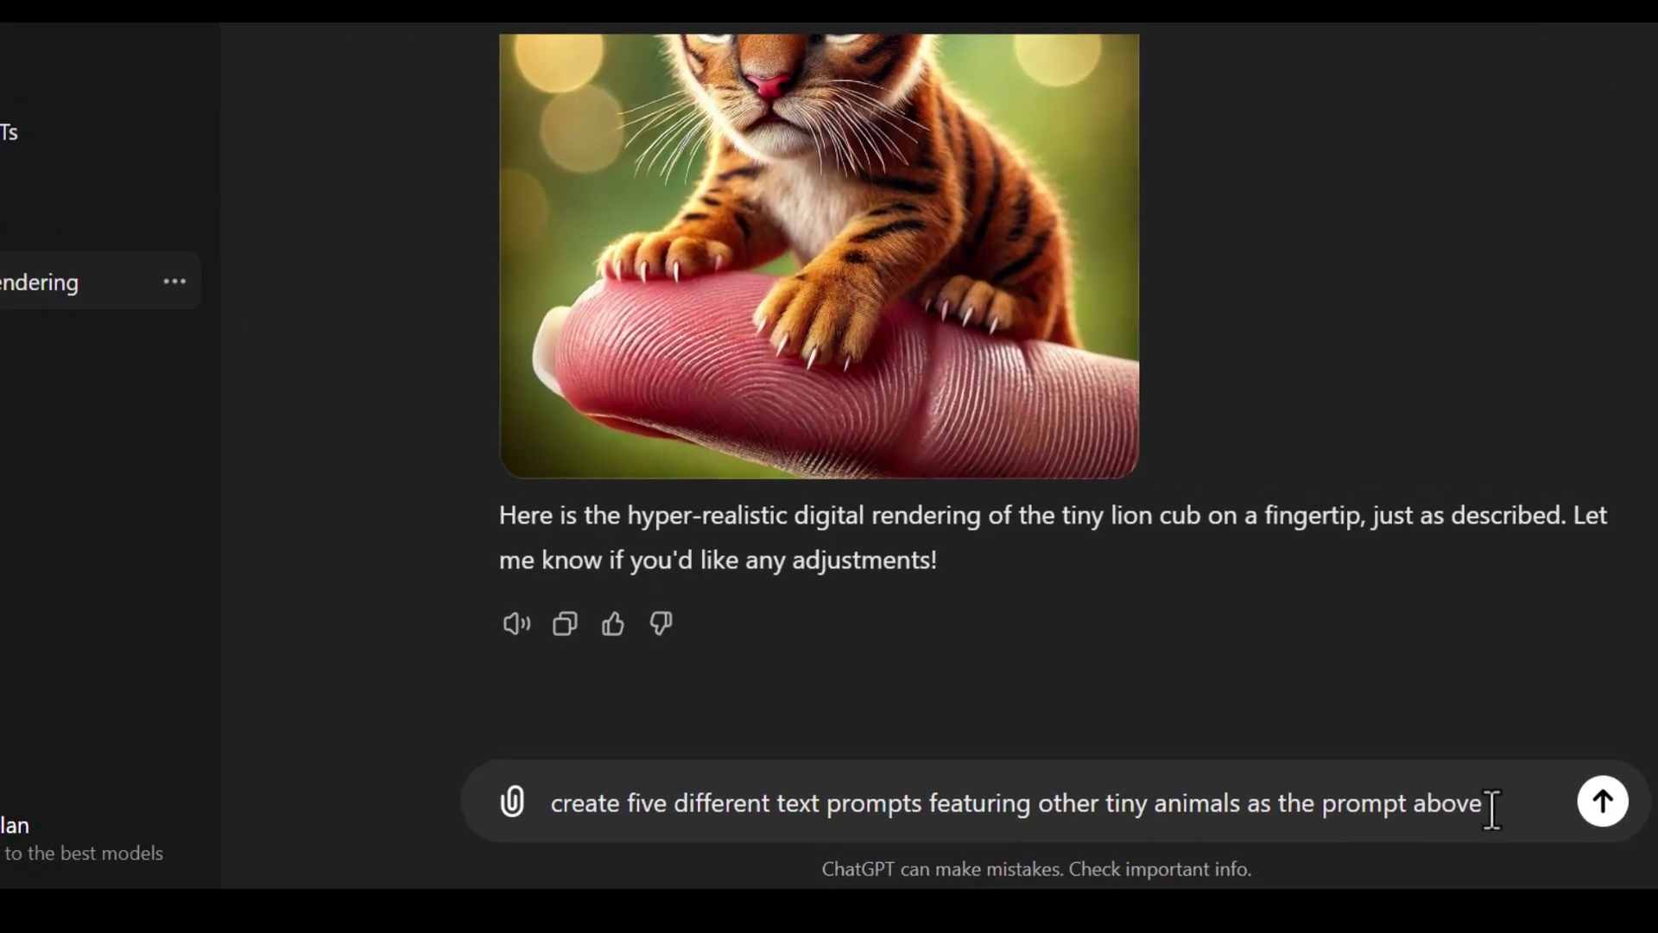
# Step: Send the request for five more tiny-animal prompts and scroll through ChatGPT's reply
pyautogui.moveTo(1492, 811); pyautogui.dragTo(574, 821)
pyautogui.click(849, 821)
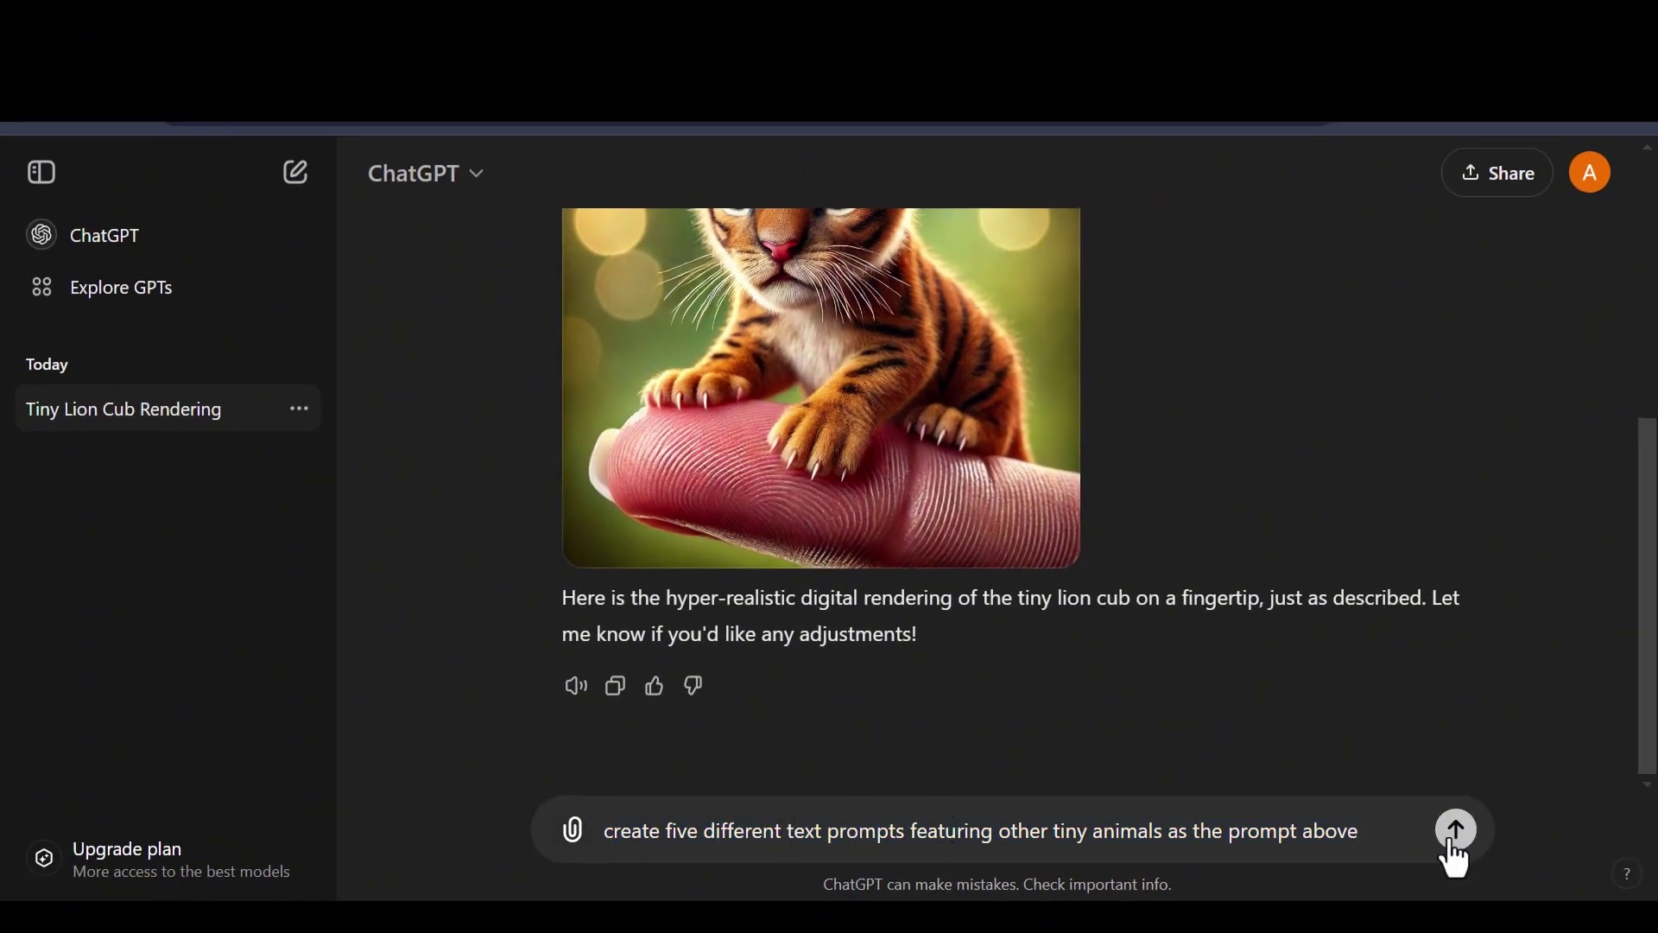
pyautogui.click(1458, 831)
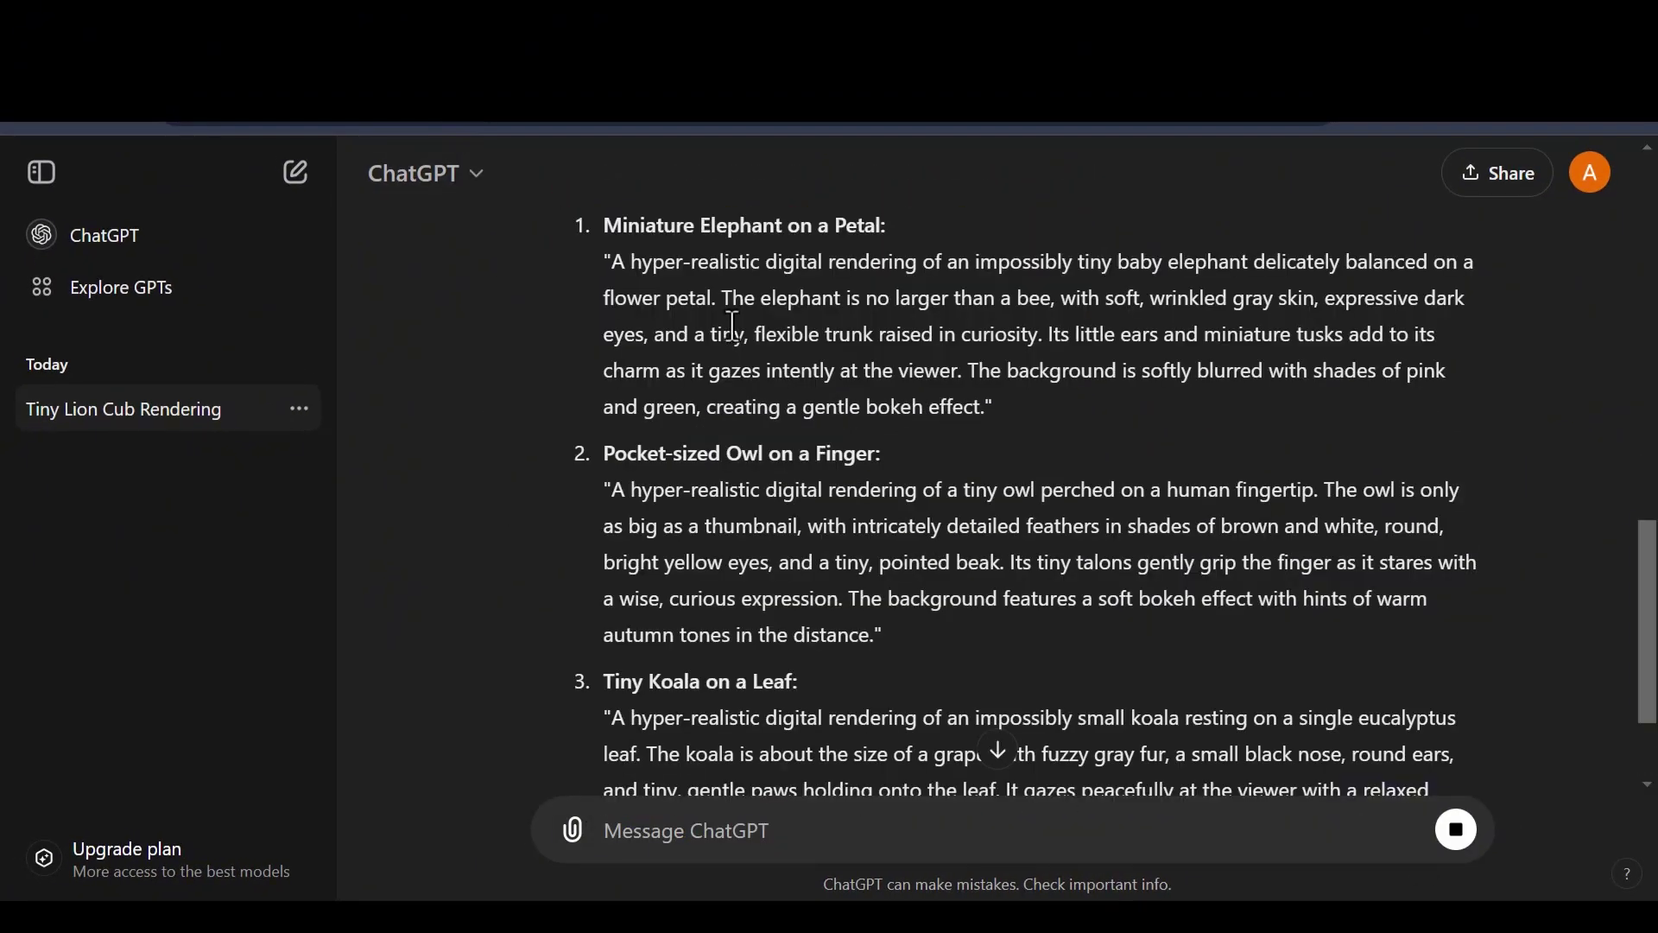
pyautogui.scroll(-5, 732, 327)
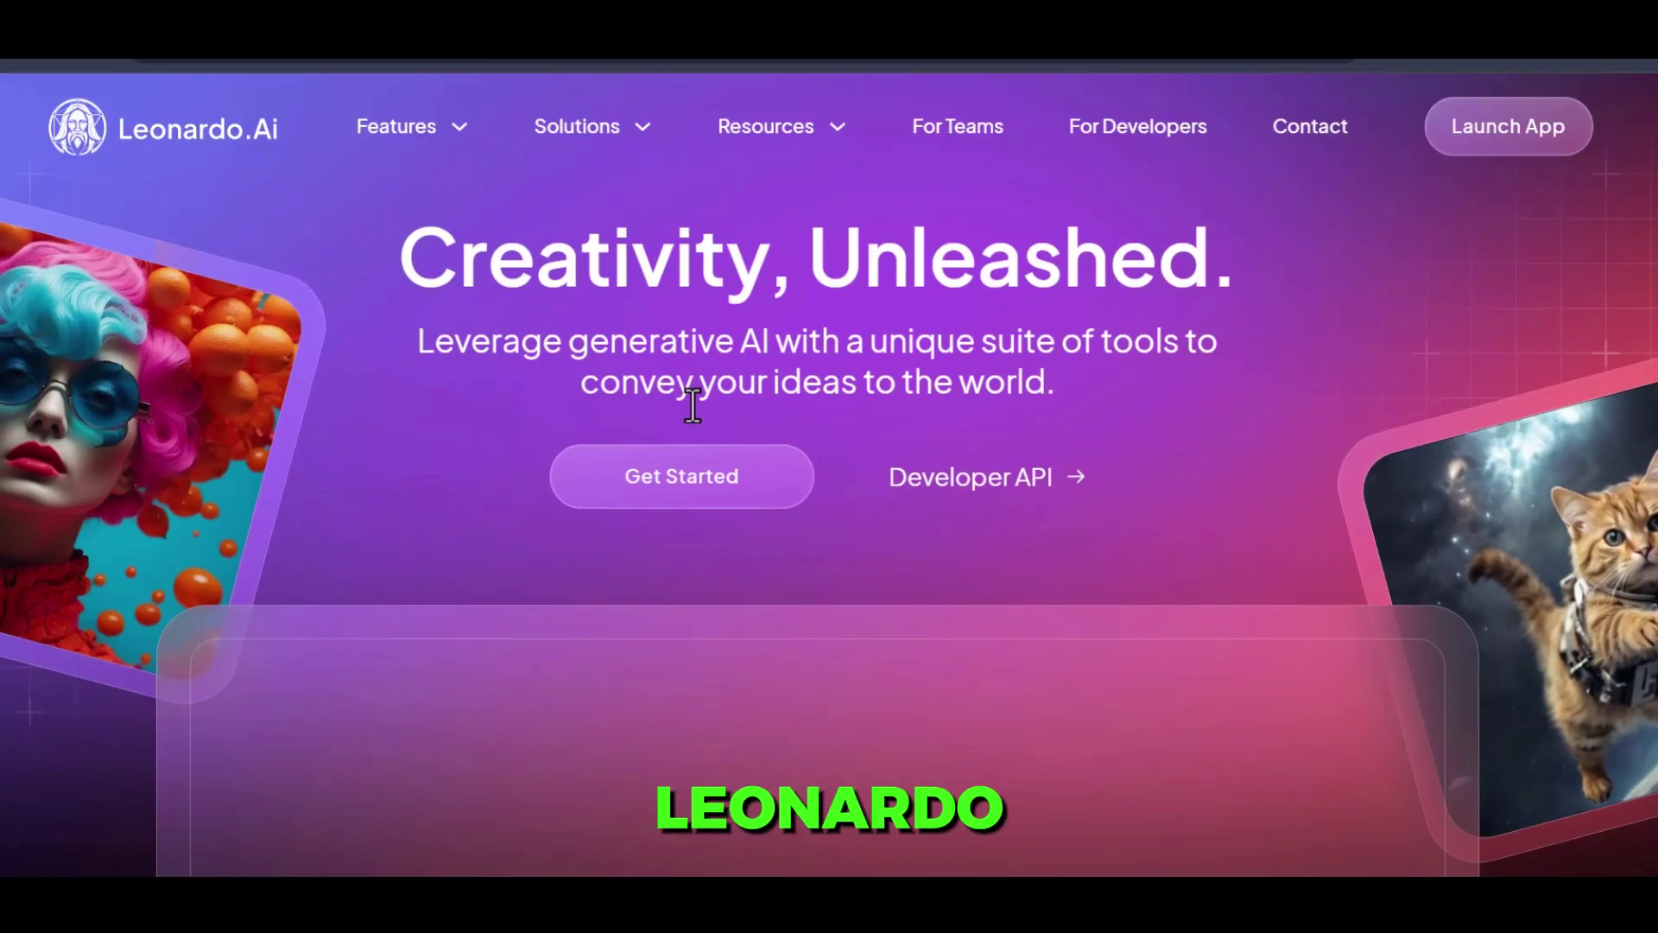
# Step: Open the Leonardo.Ai app and switch the generation preset to Leonardo Phoenix
pyautogui.scroll(-2, 688, 404)
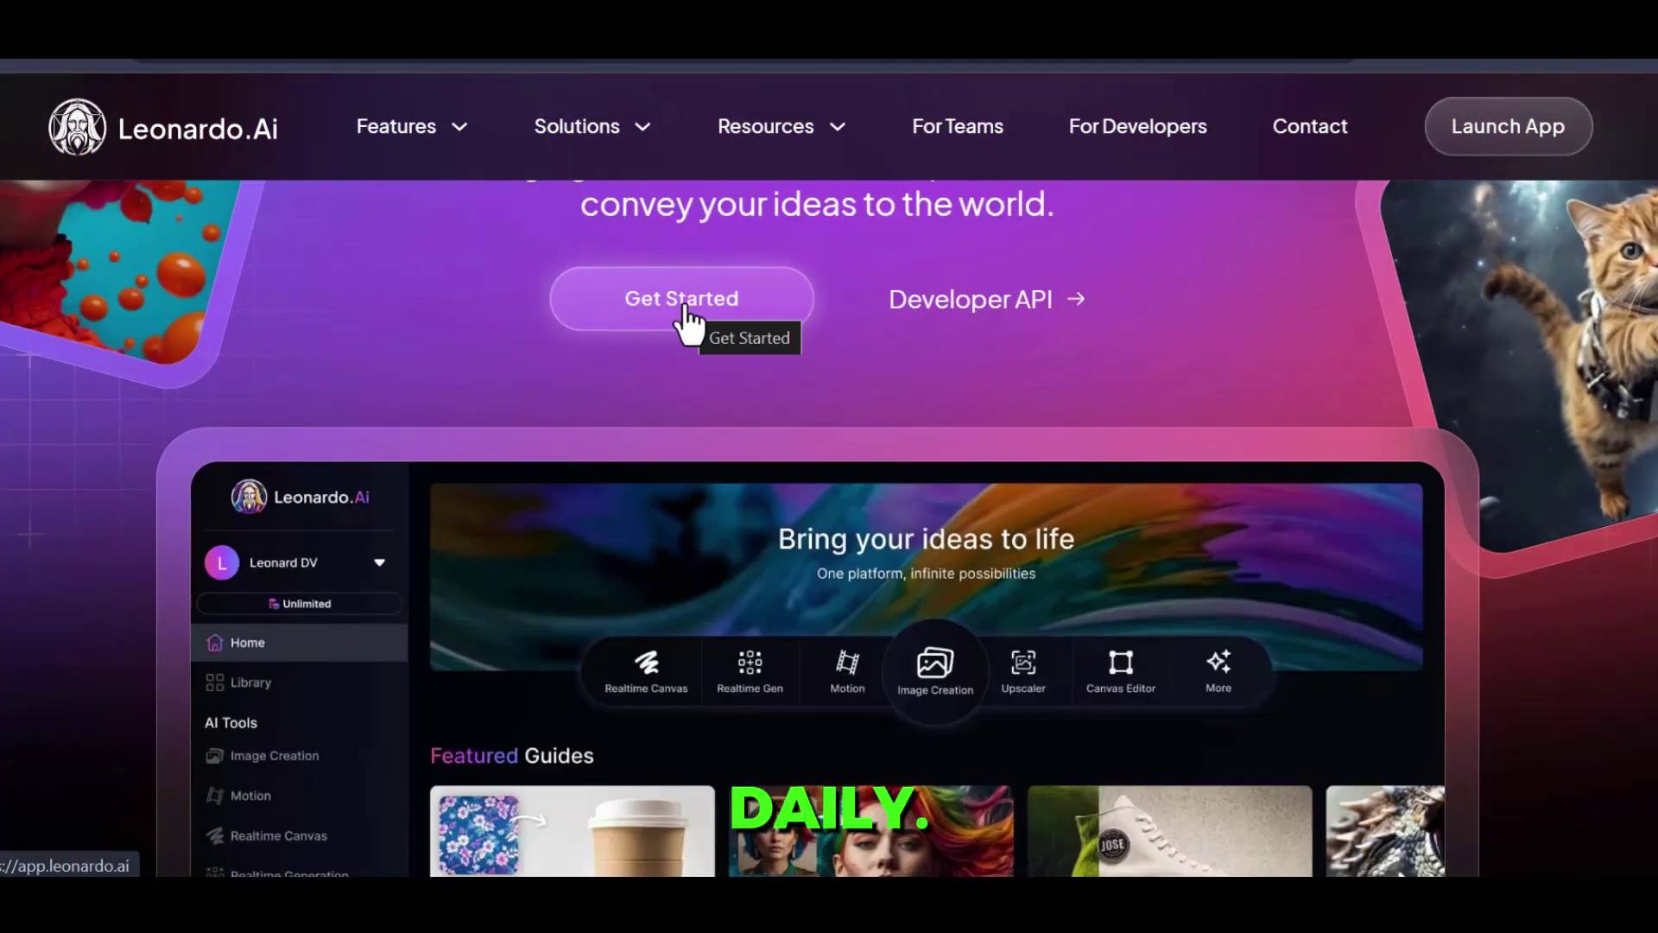
pyautogui.click(688, 302)
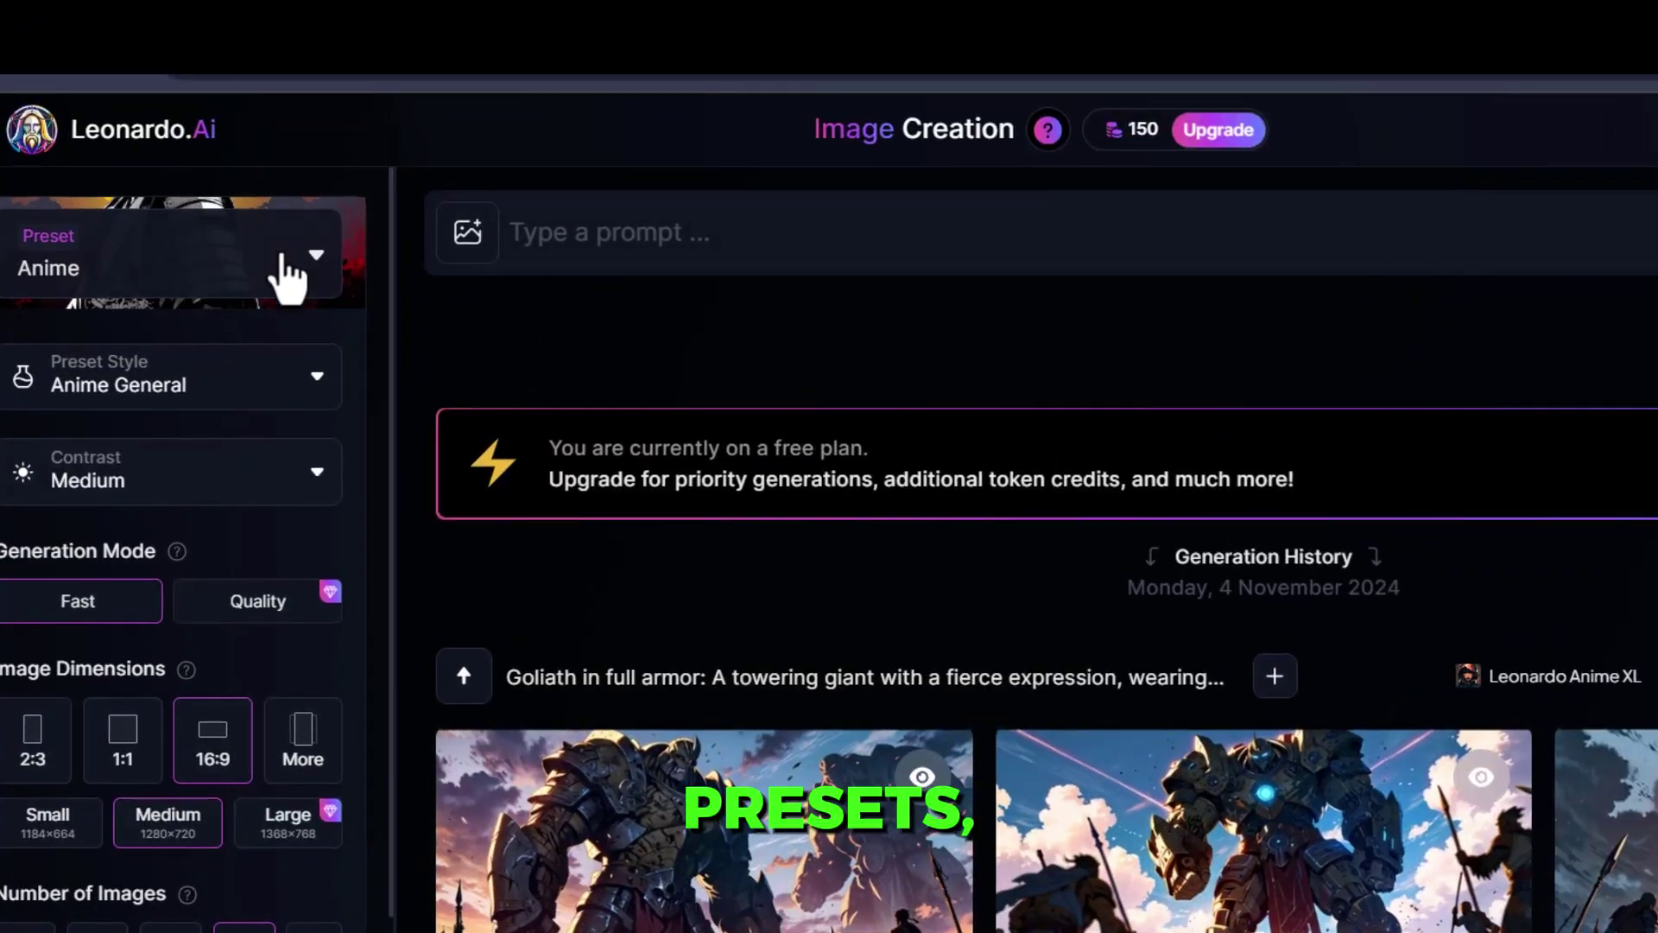
pyautogui.click(287, 273)
pyautogui.moveTo(540, 492)
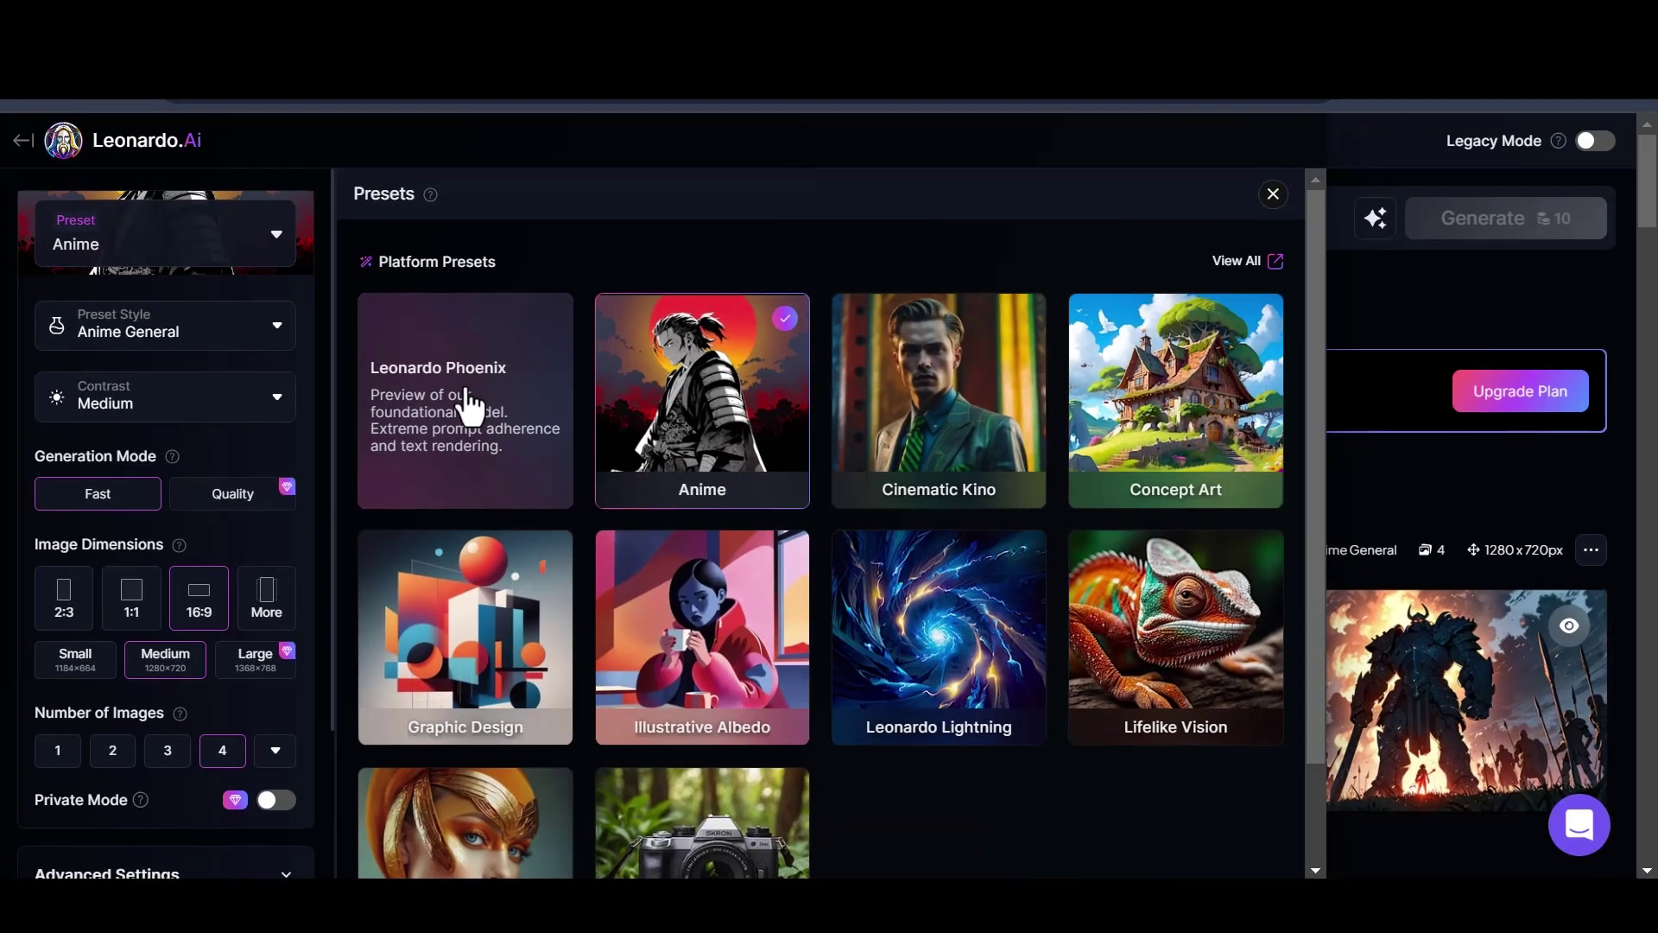
pyautogui.click(568, 484)
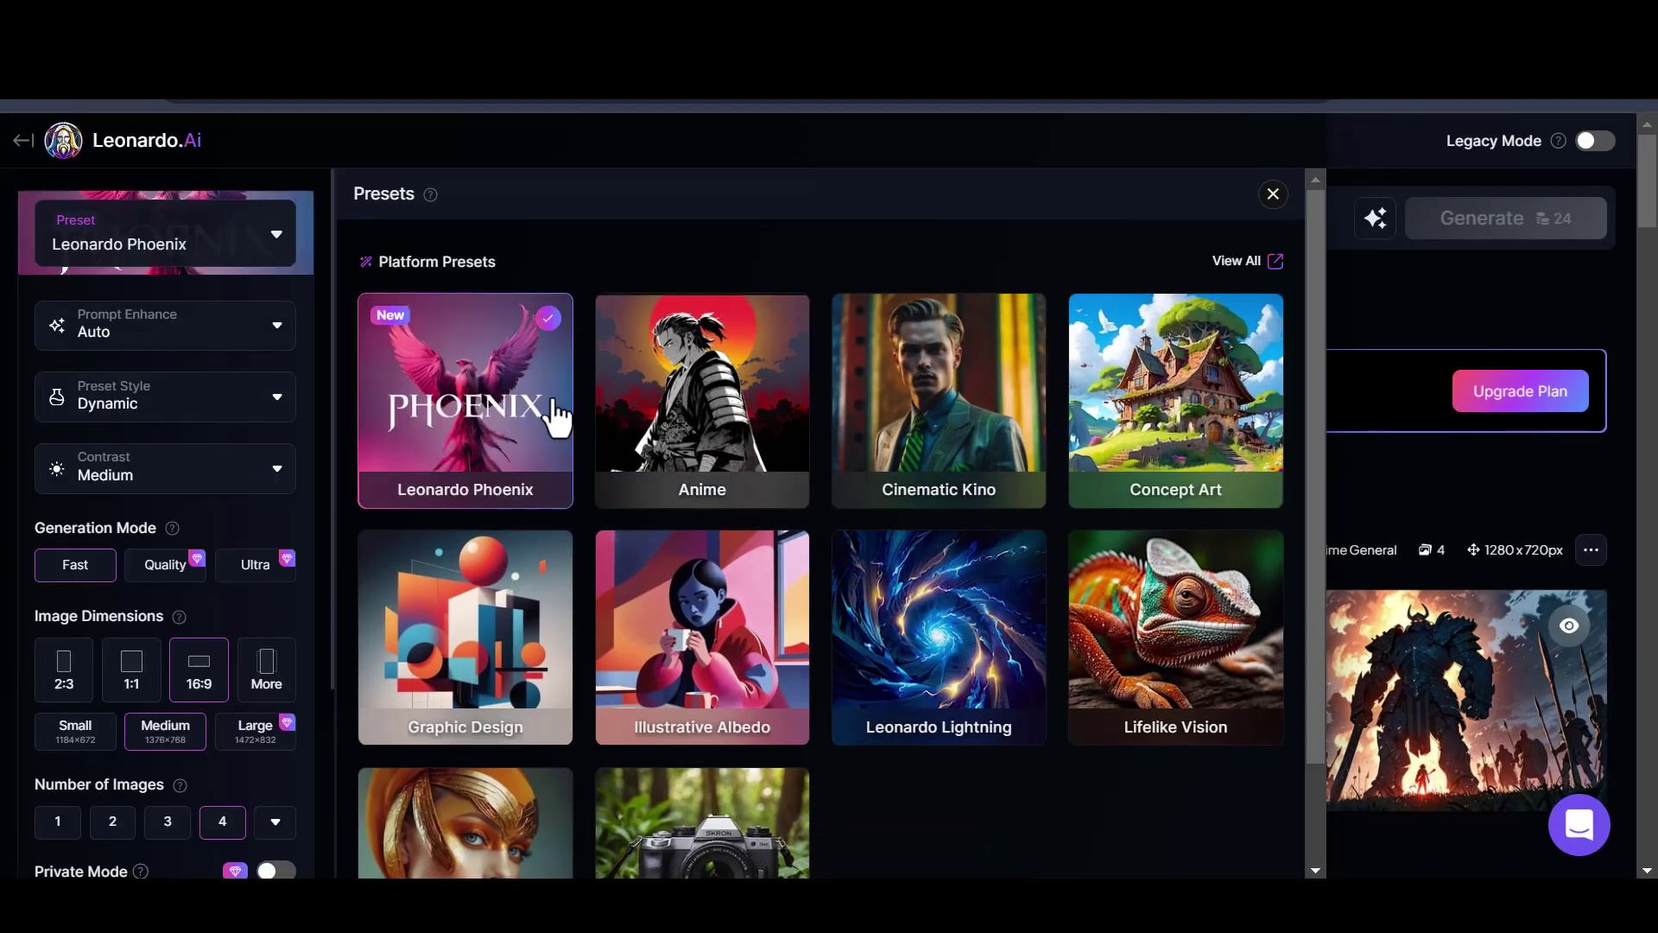
pyautogui.click(1274, 194)
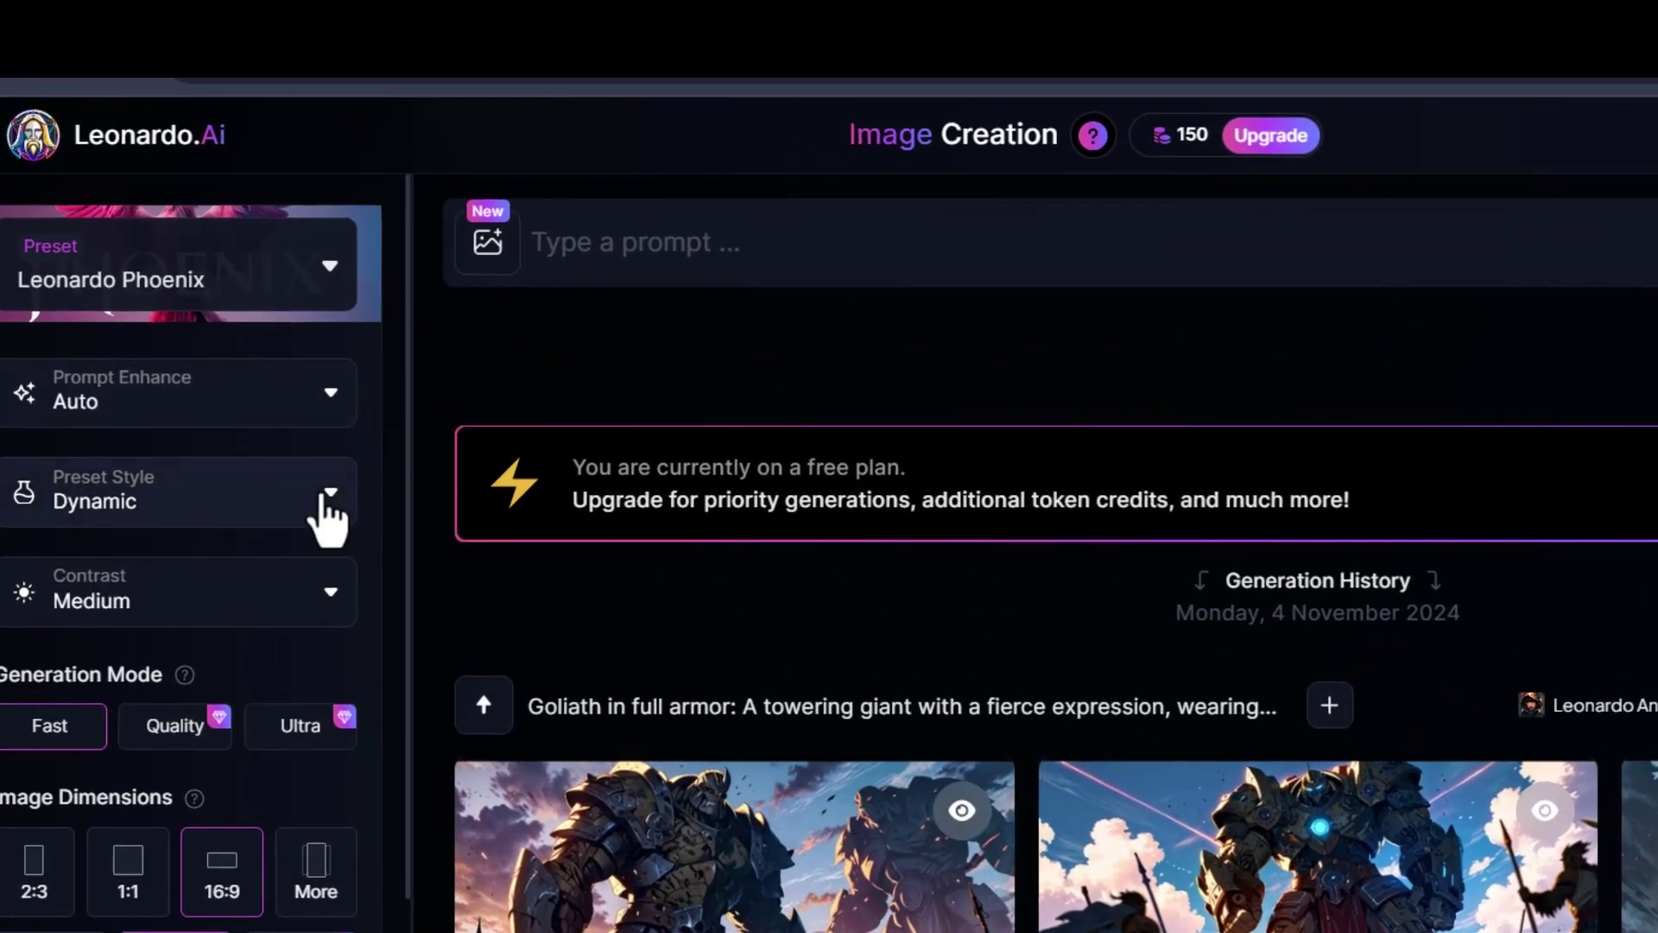
# Step: Set the preset style to 3D Render and the size to TikTok 9:16 (768×1376)
pyautogui.click(327, 499)
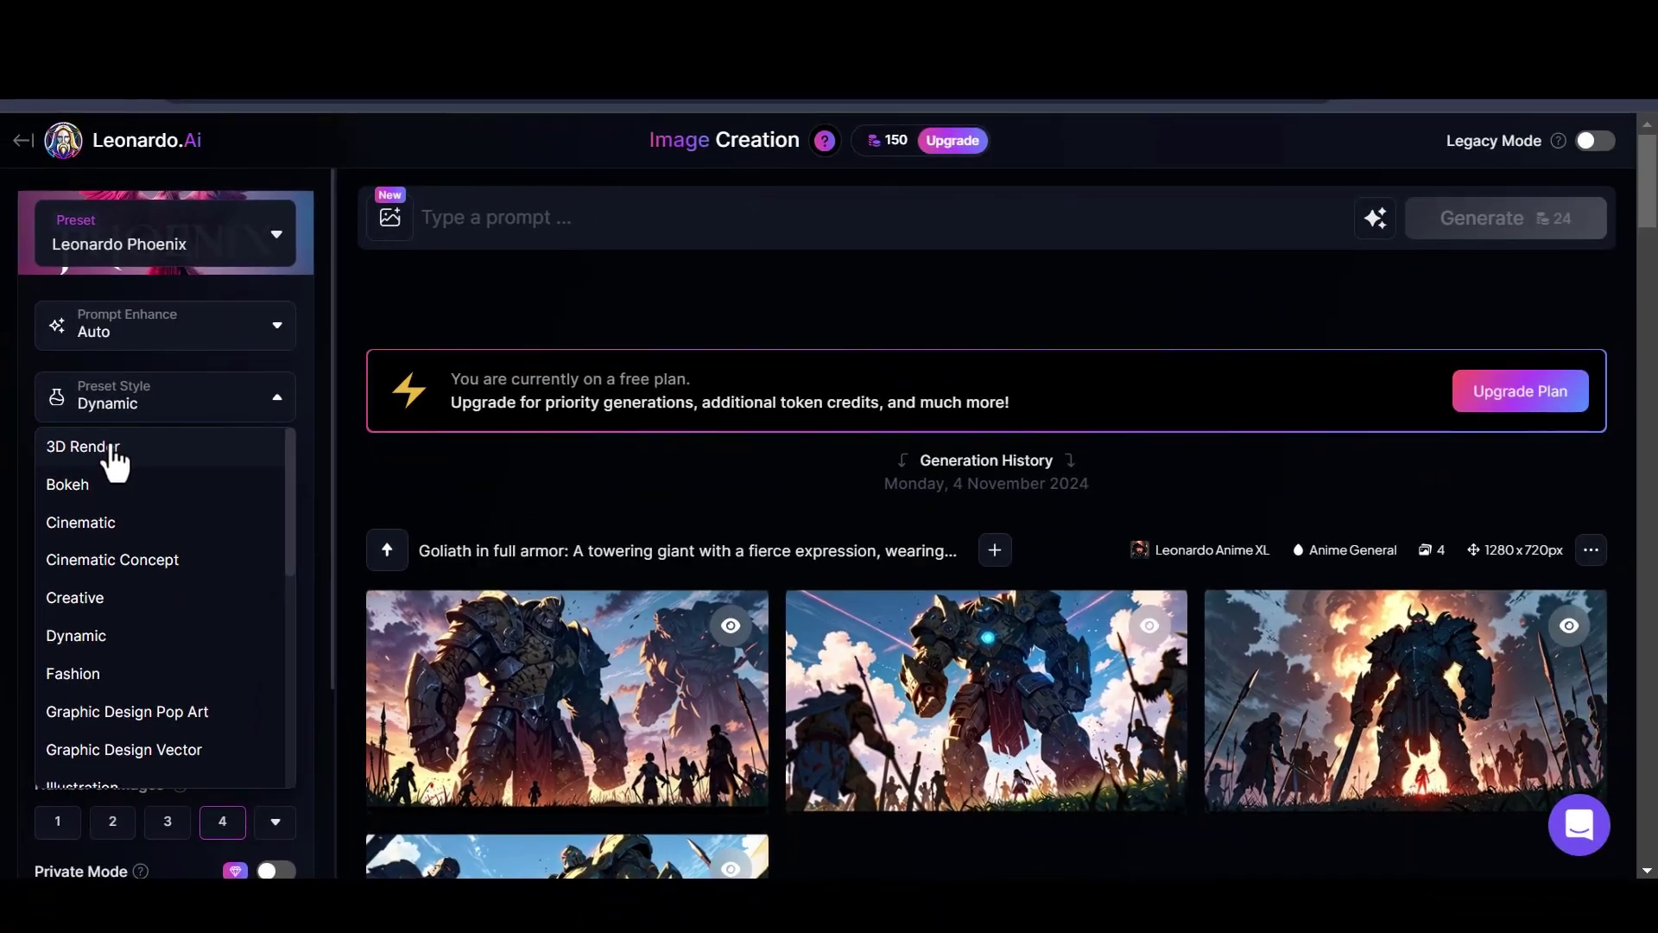
pyautogui.click(113, 462)
pyautogui.scroll(-4, 130, 397)
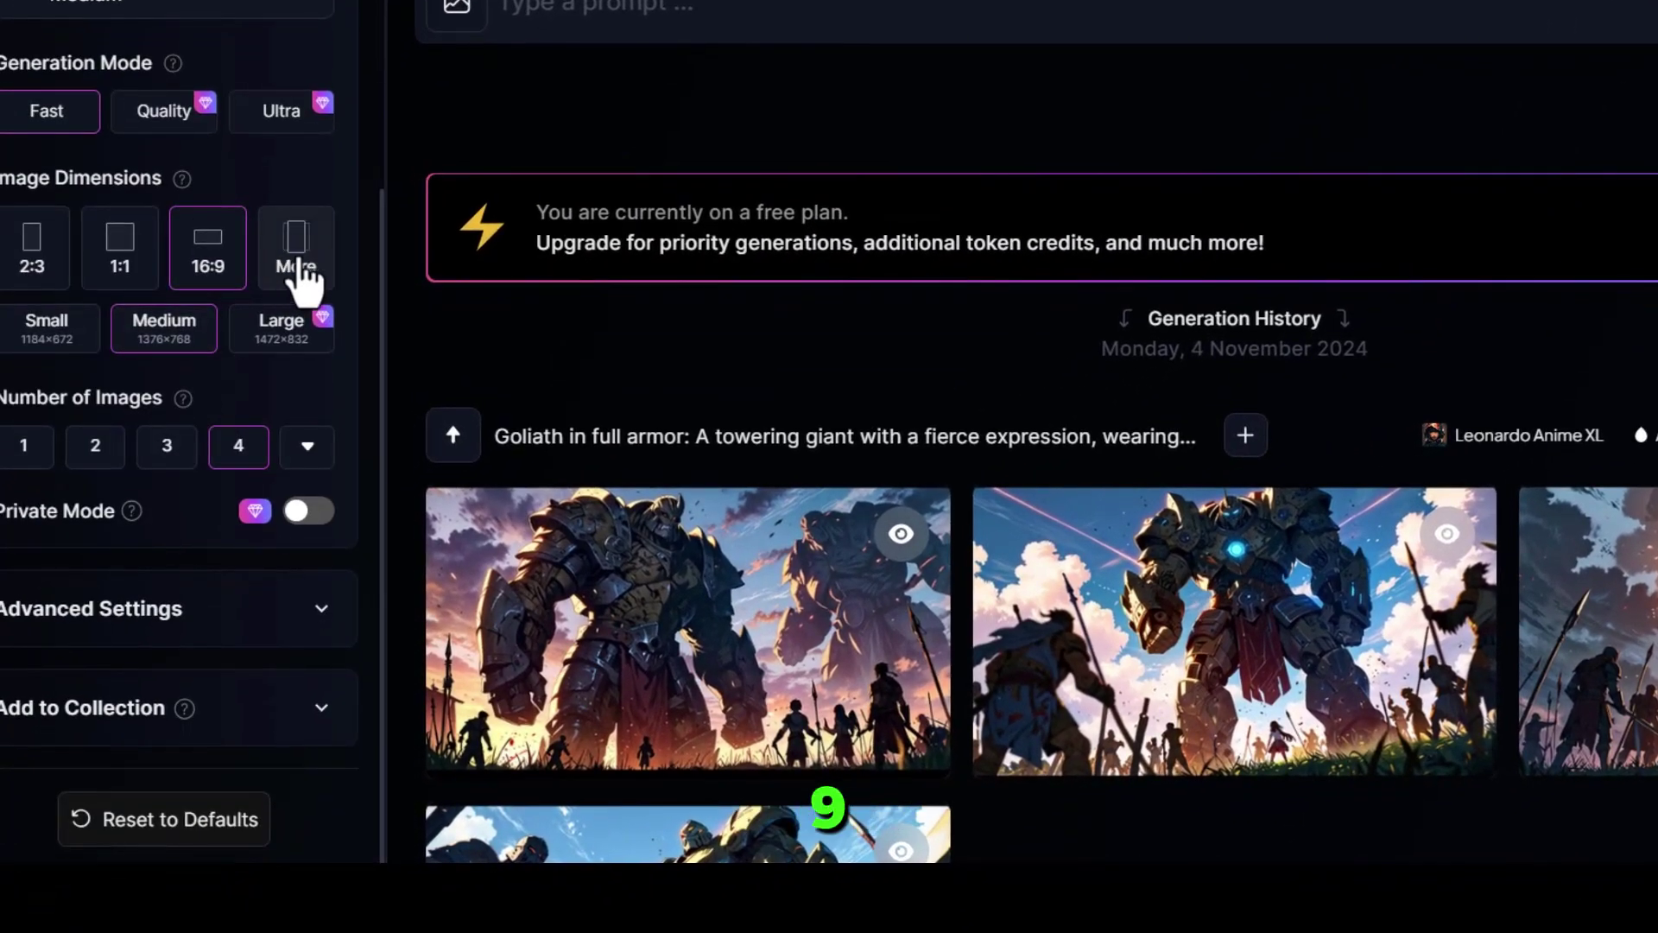
pyautogui.click(298, 259)
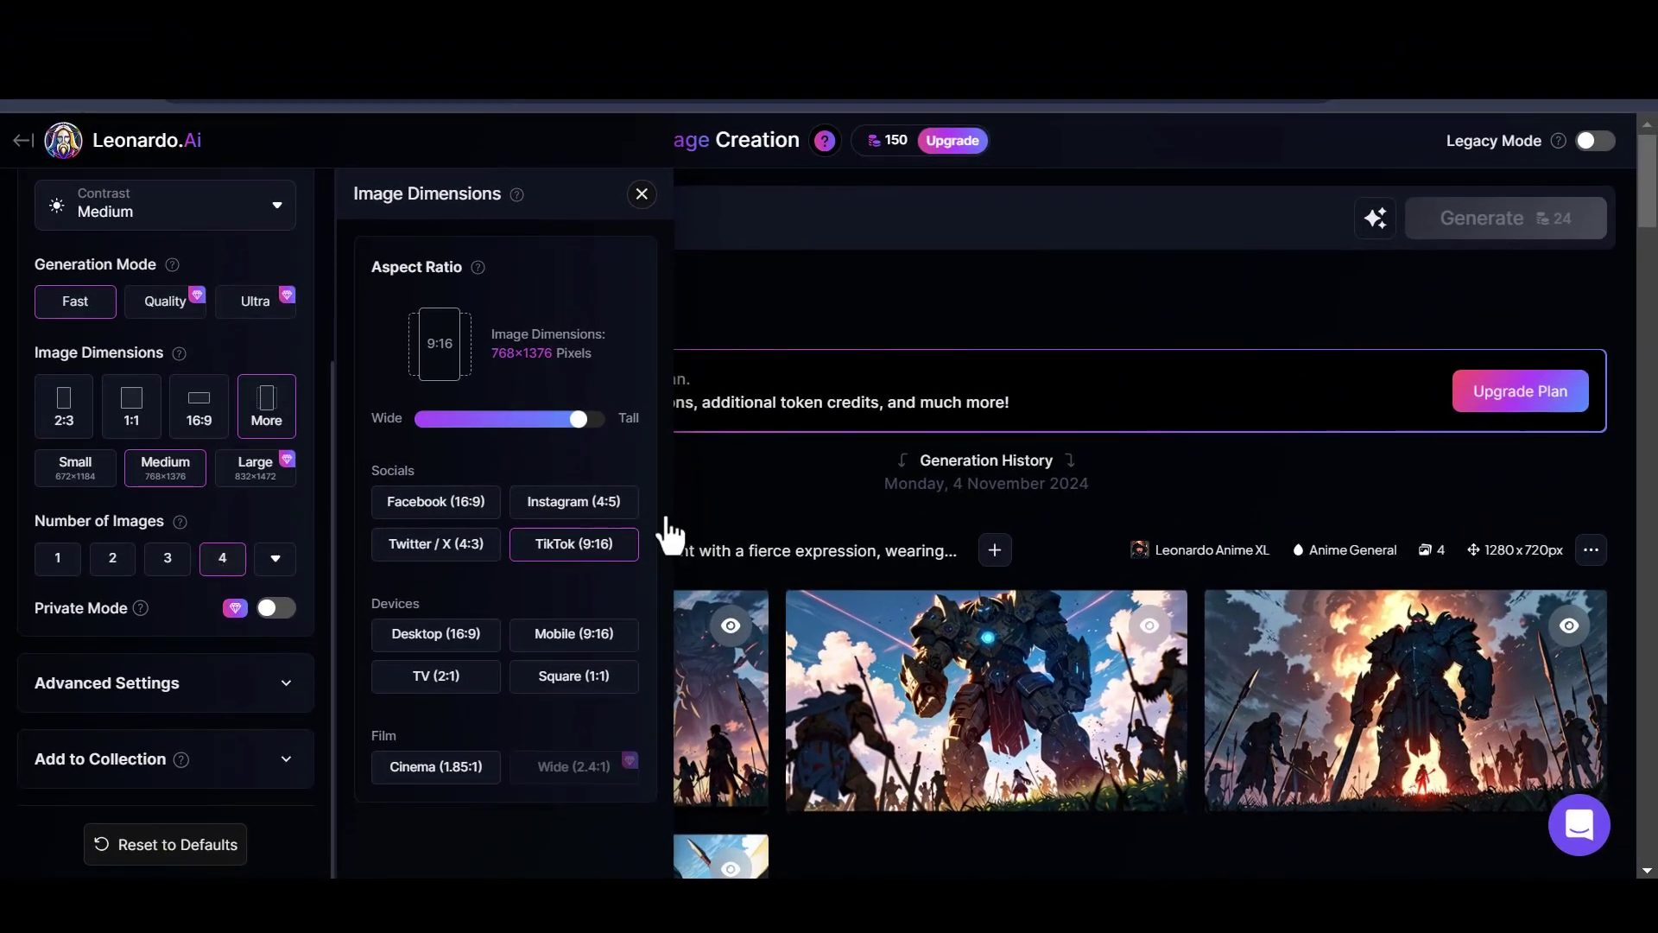
pyautogui.click(642, 194)
# Step: Paste the baby elephant prompt, generate the portrait images and download the first one
pyautogui.rightClick(585, 217)
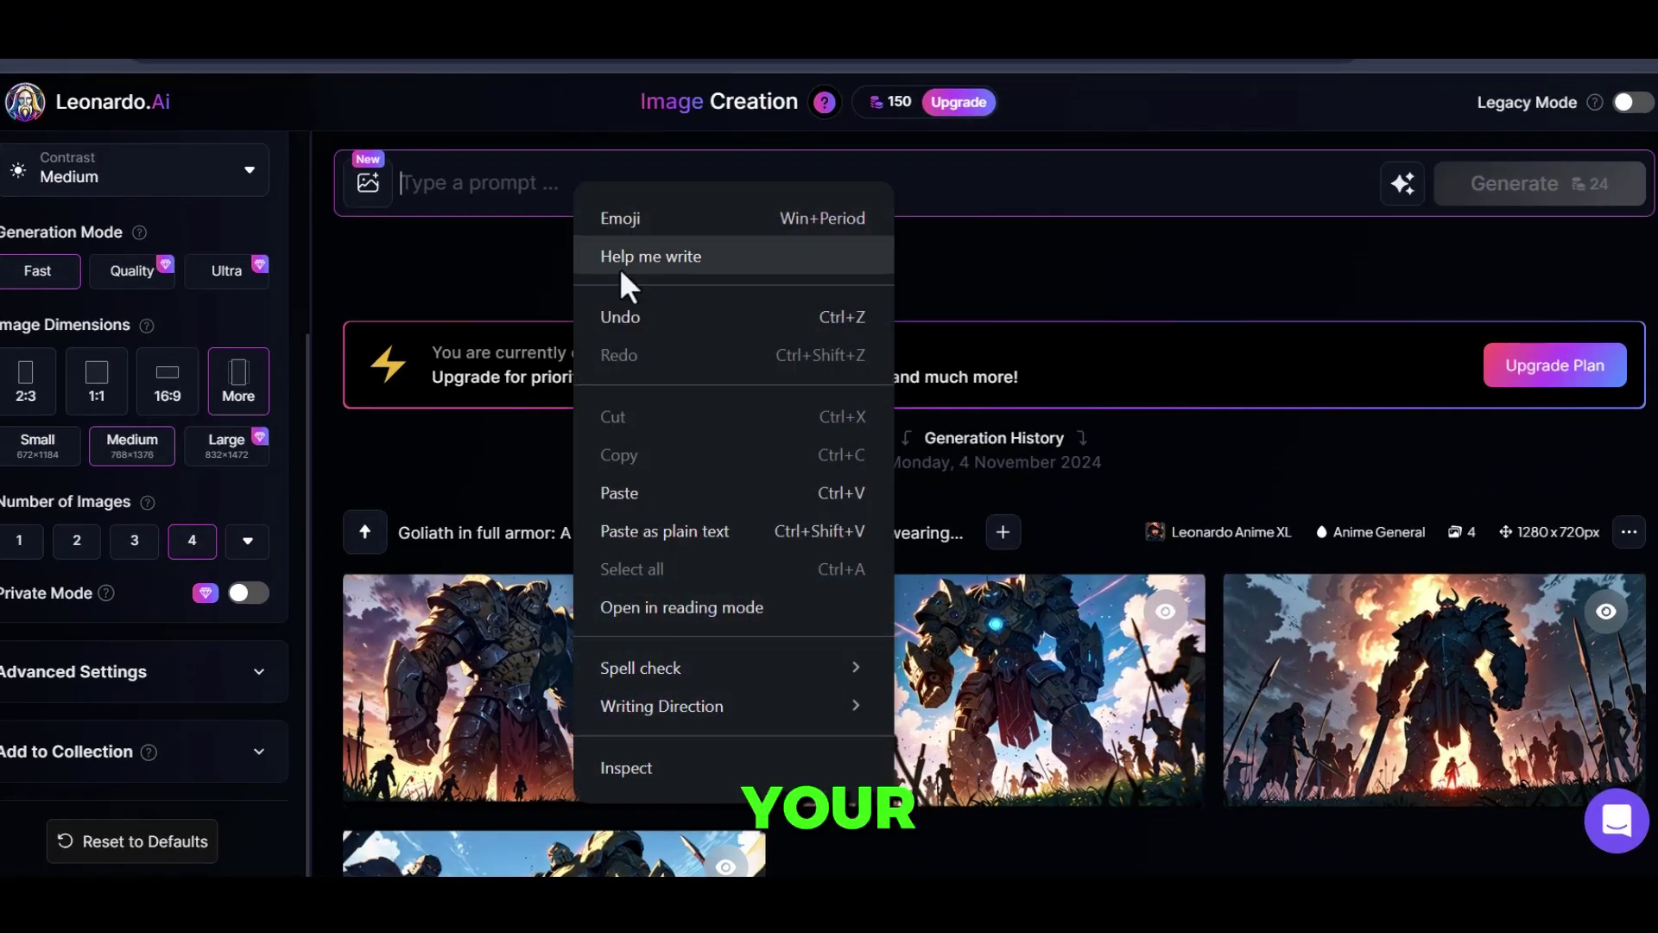
pyautogui.click(629, 491)
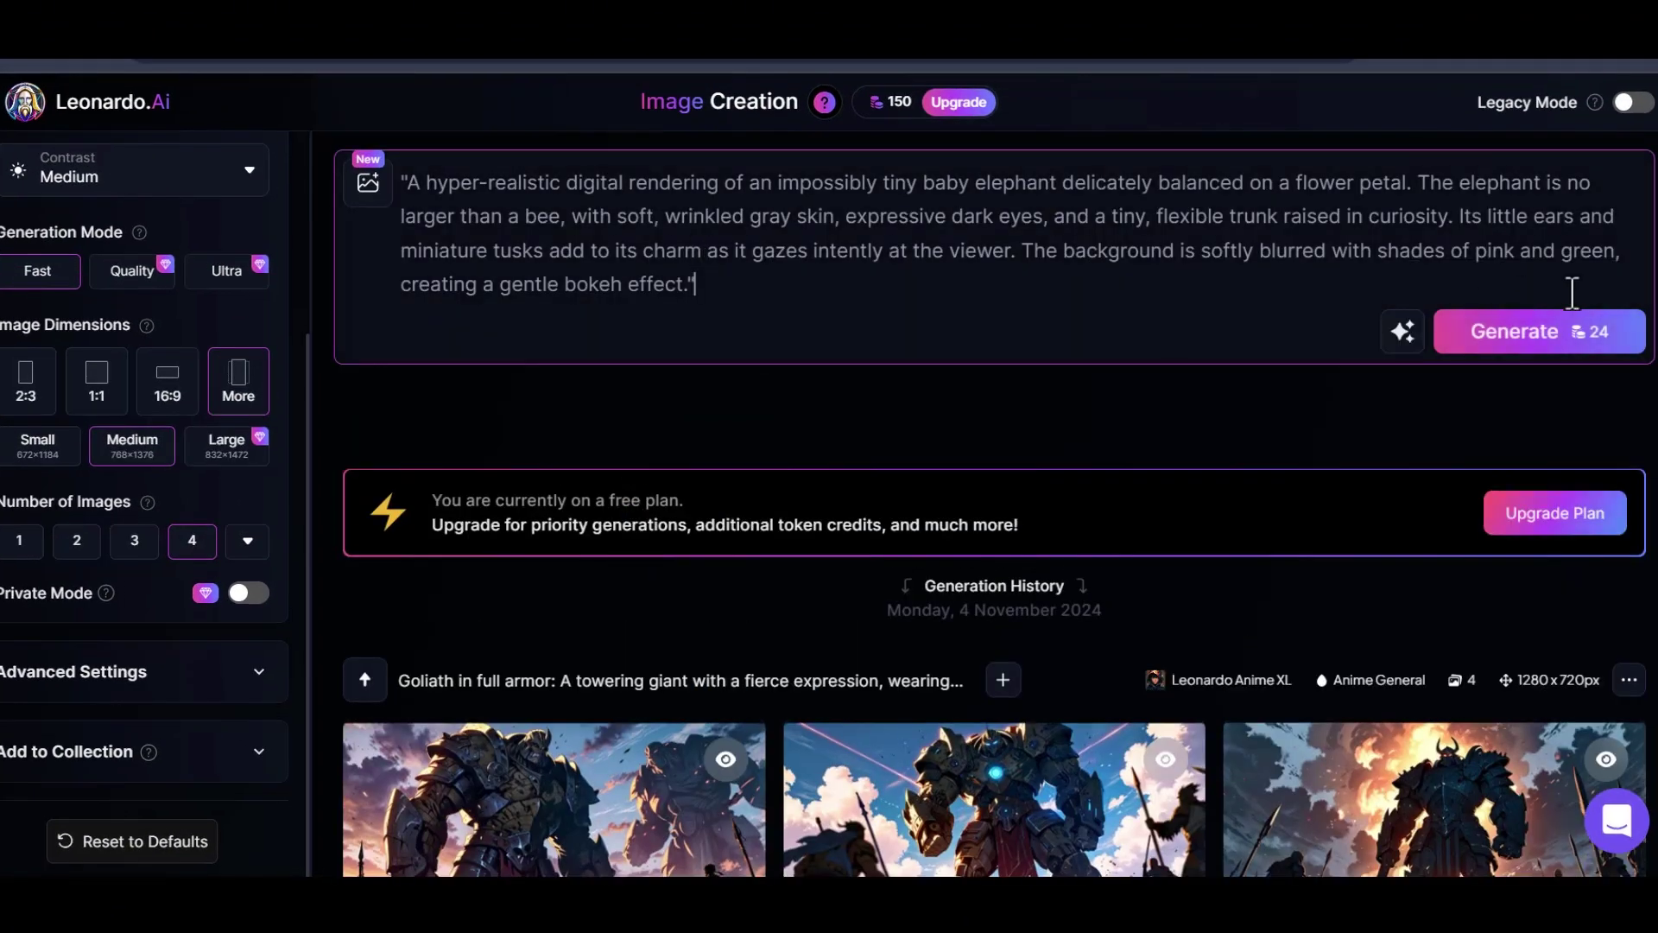
pyautogui.click(1544, 344)
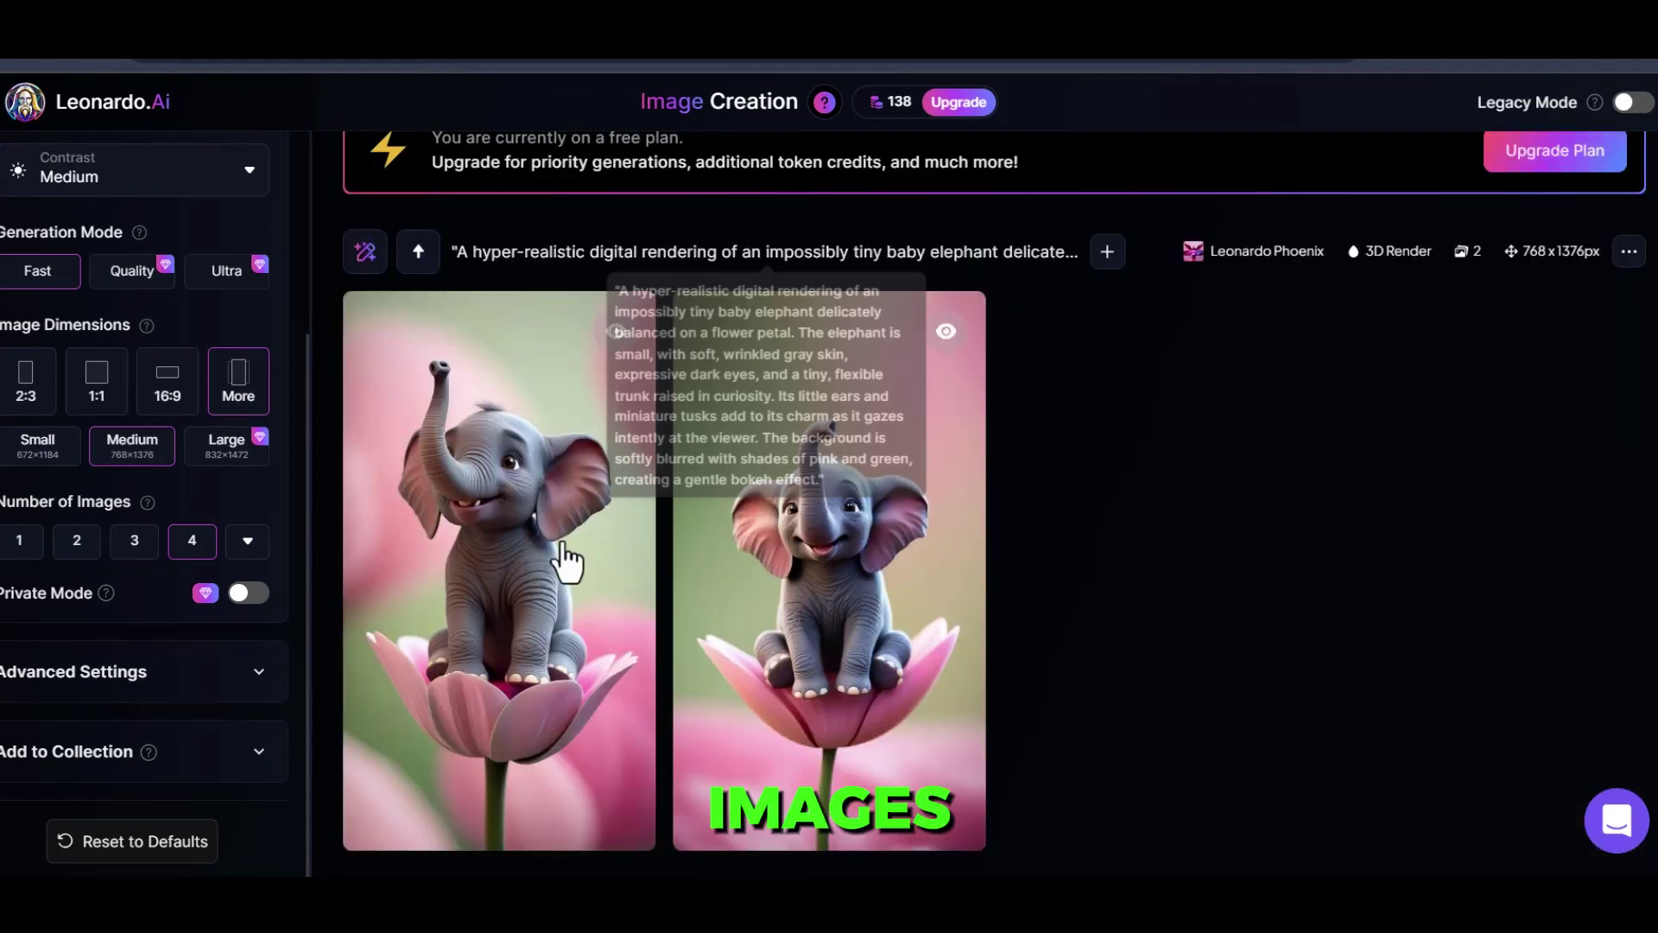
pyautogui.scroll(-3, 574, 553)
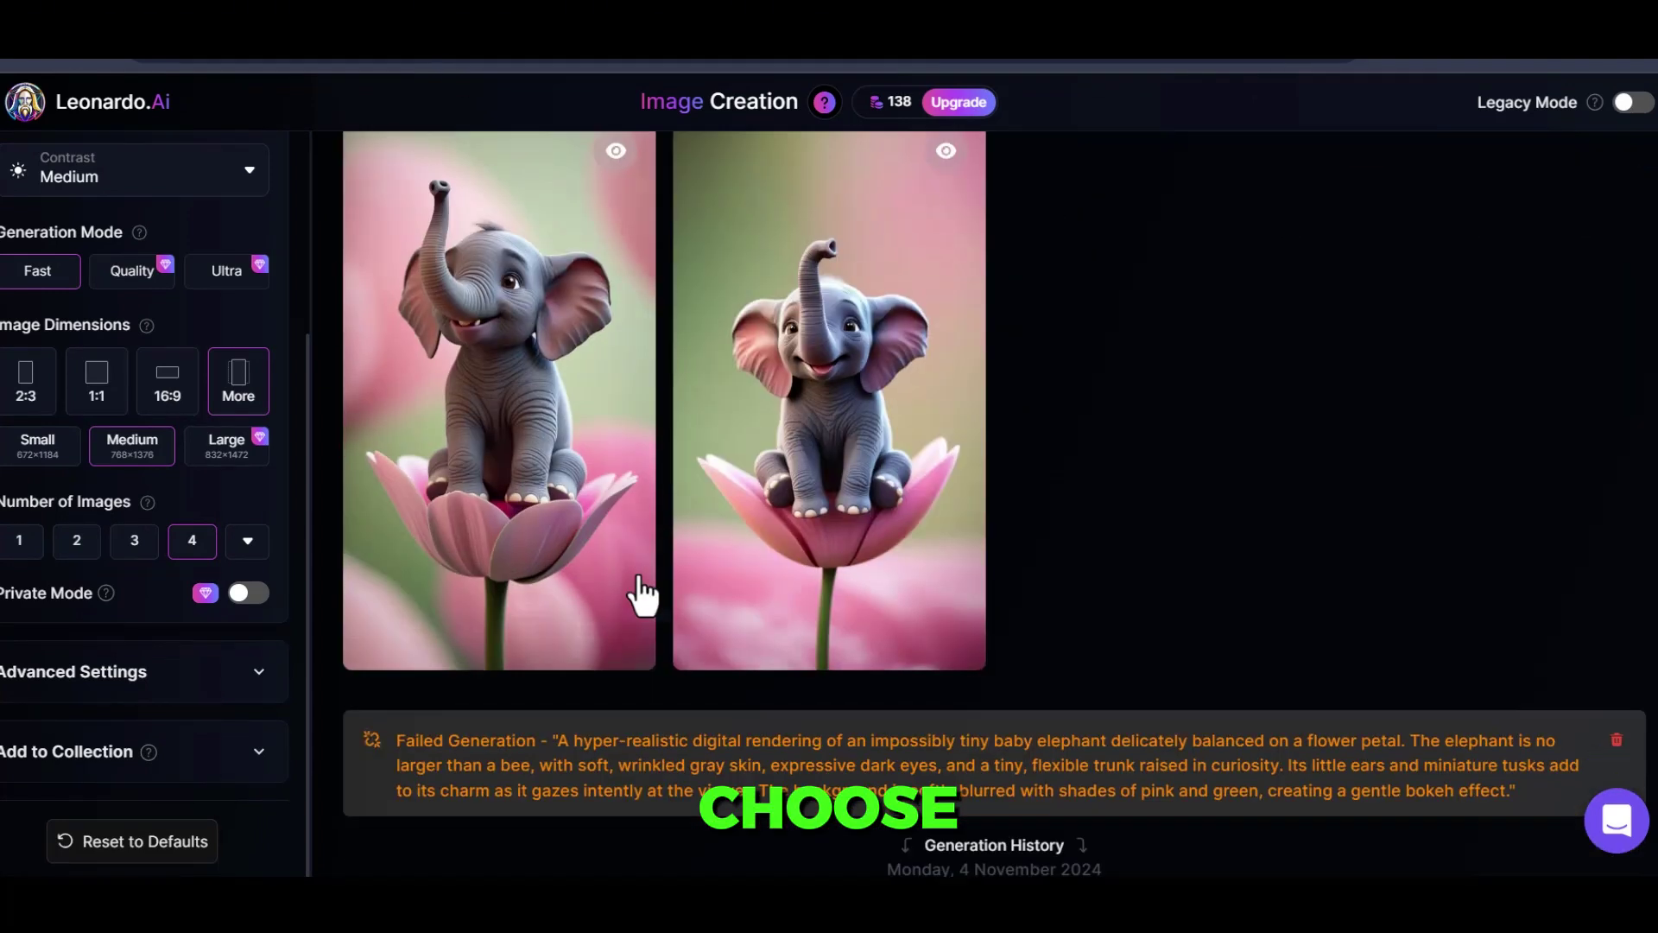
pyautogui.click(510, 399)
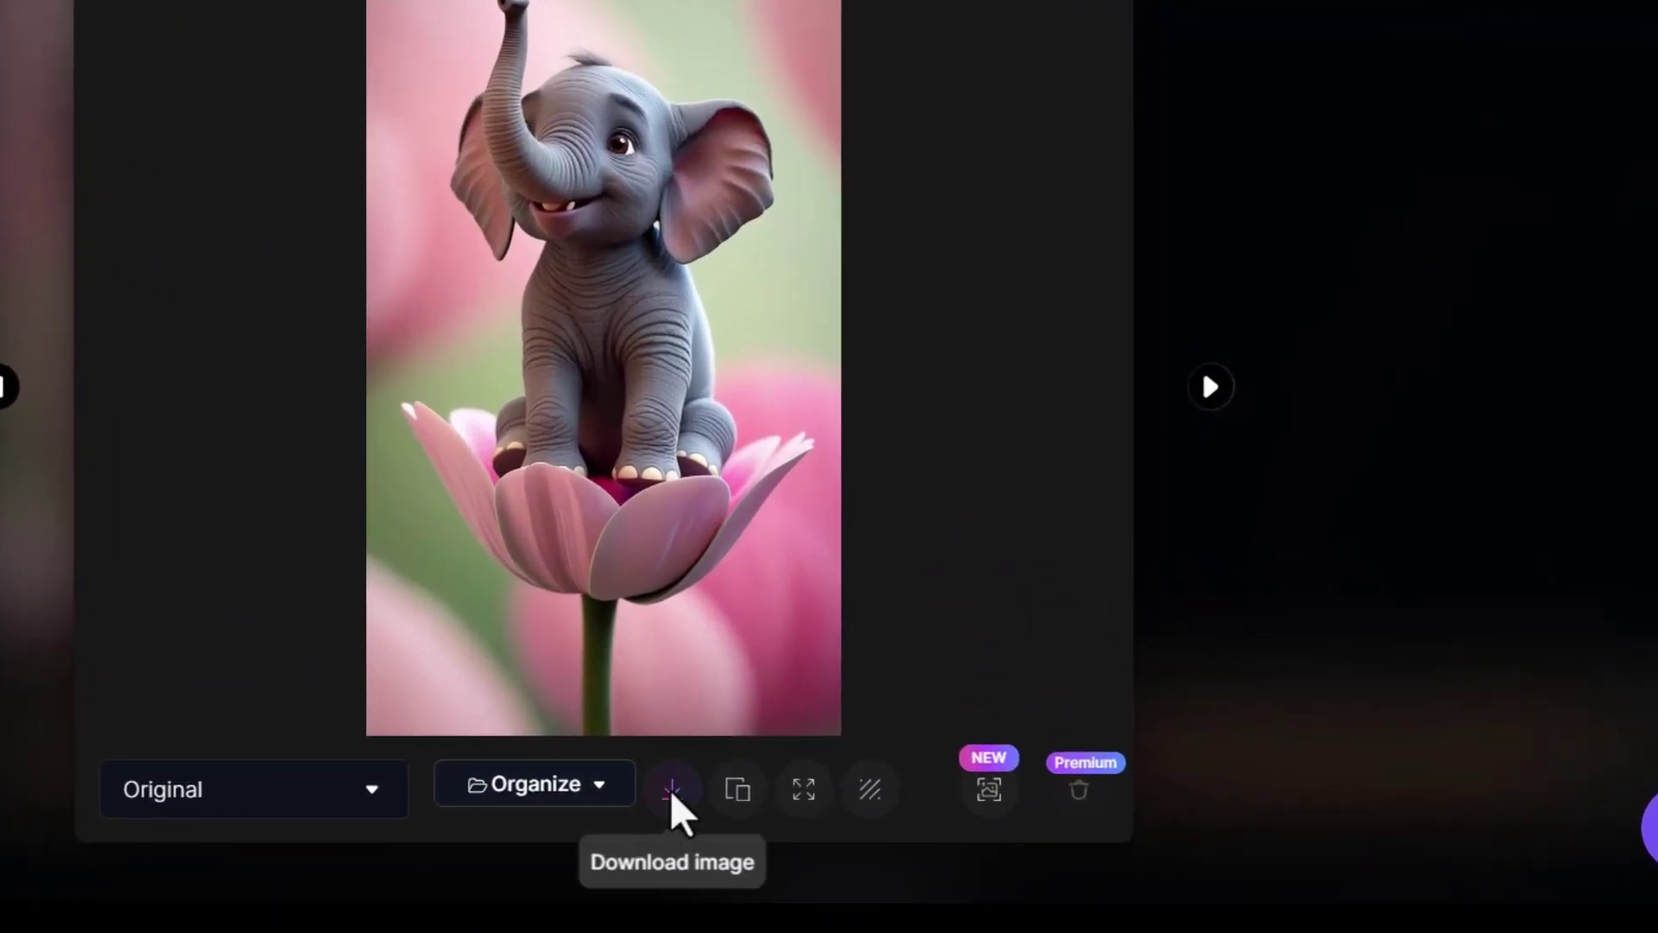
pyautogui.click(672, 789)
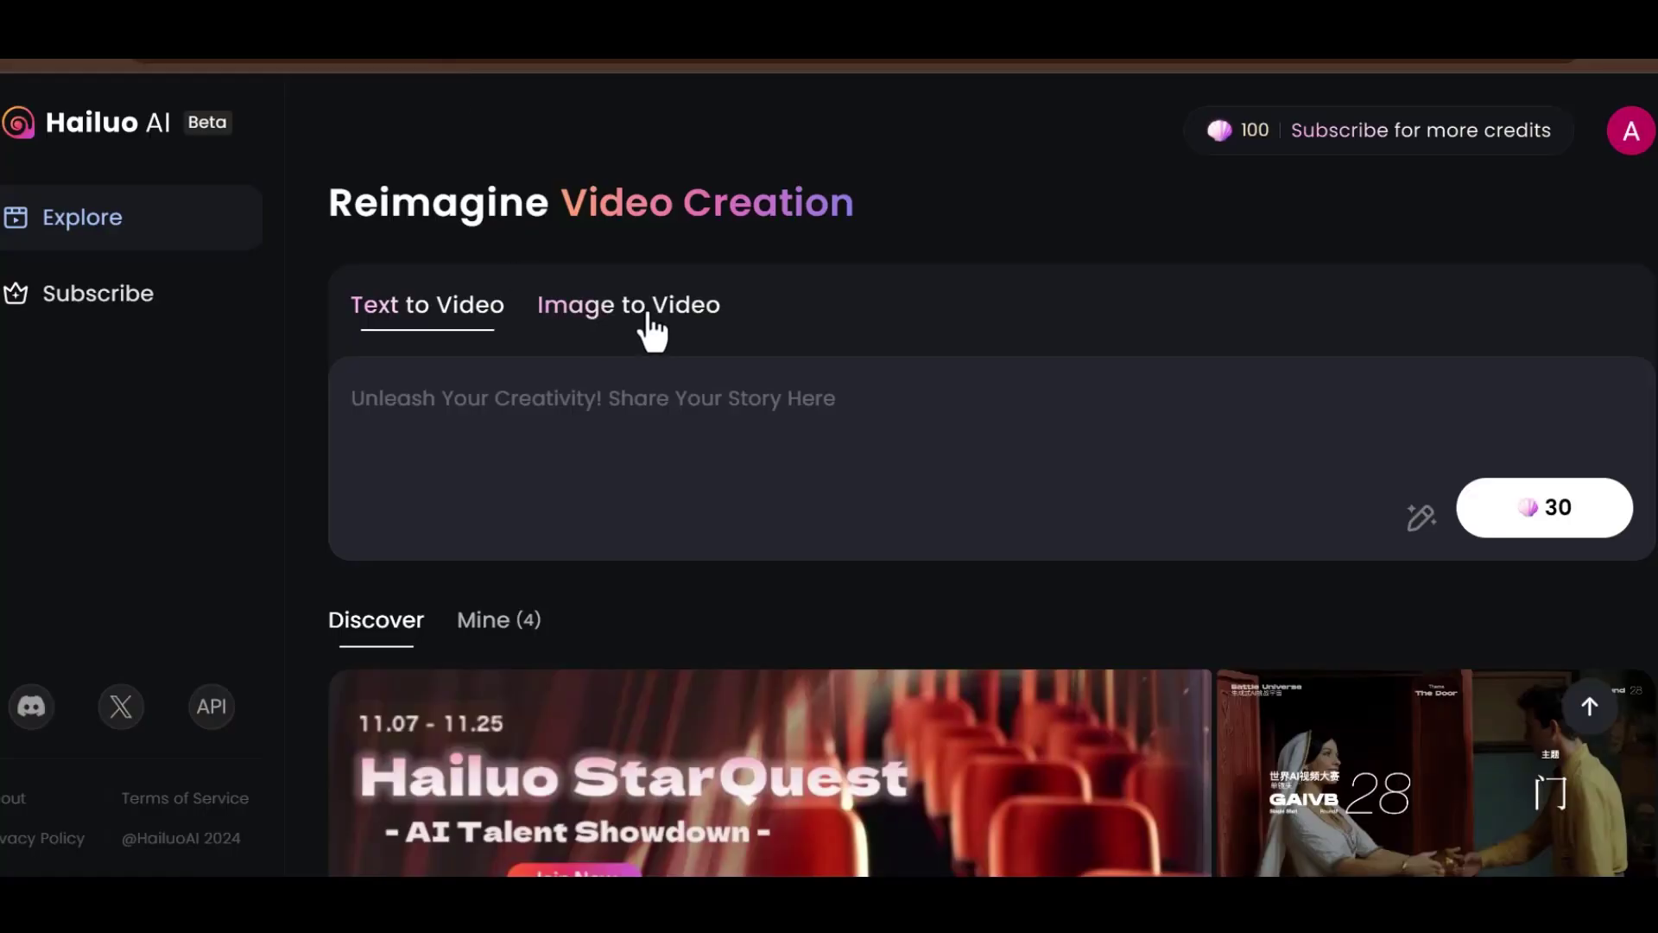
# Step: Upload the baby elephant image in Hailuo AI's image-to-video mode
pyautogui.click(643, 318)
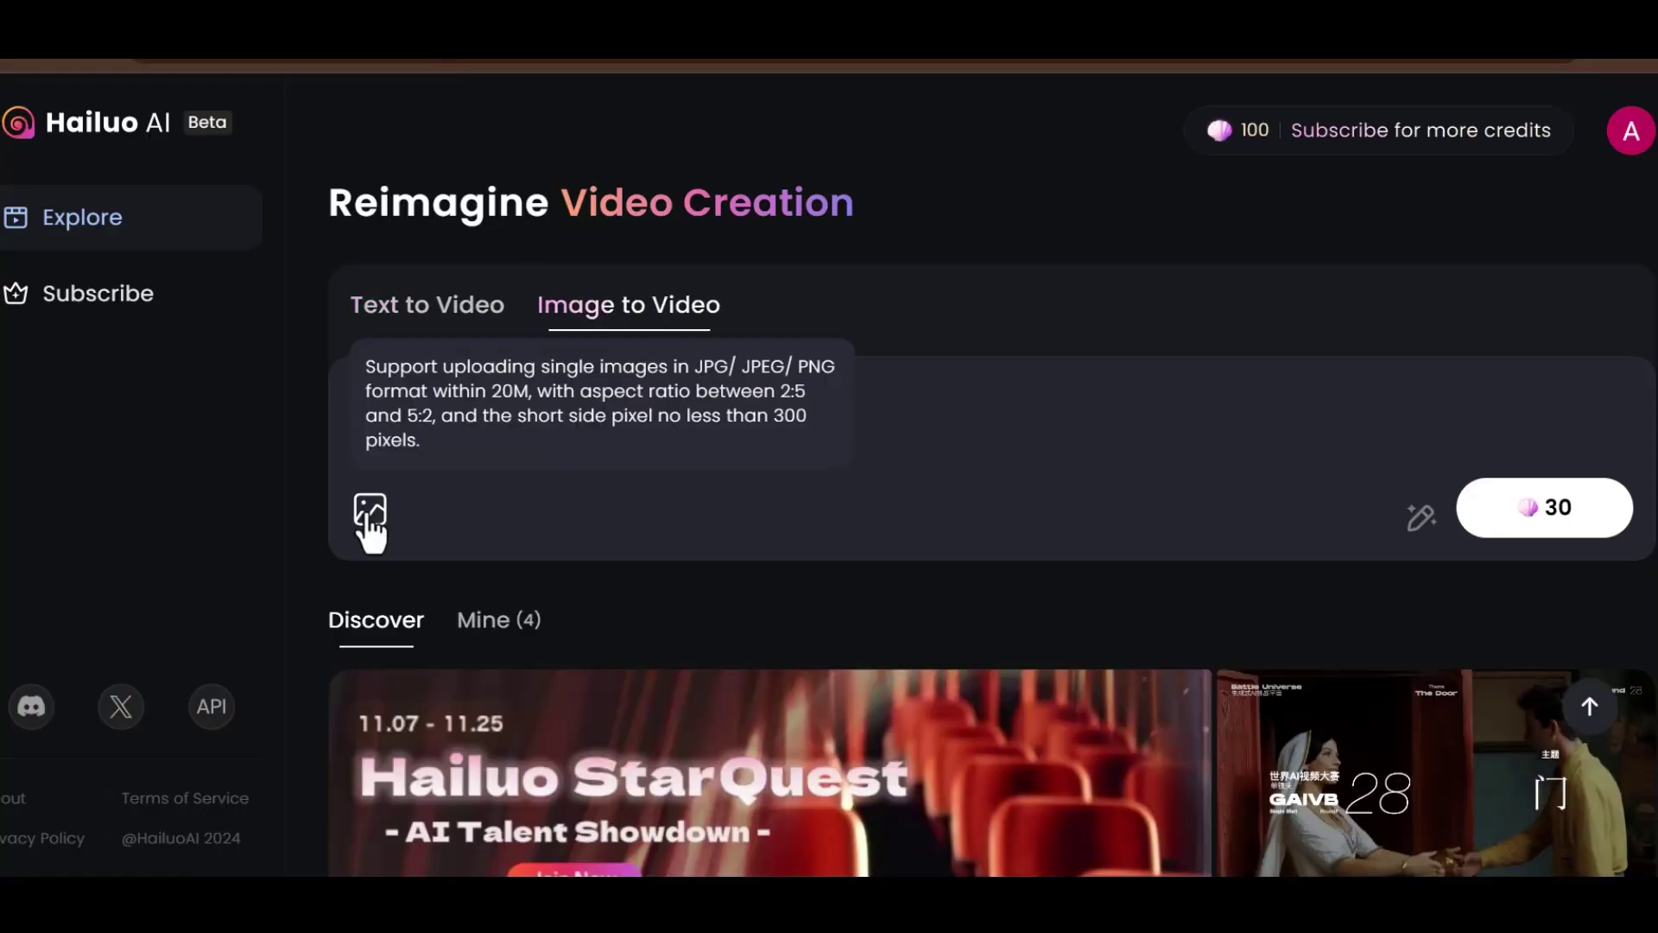
pyautogui.click(371, 512)
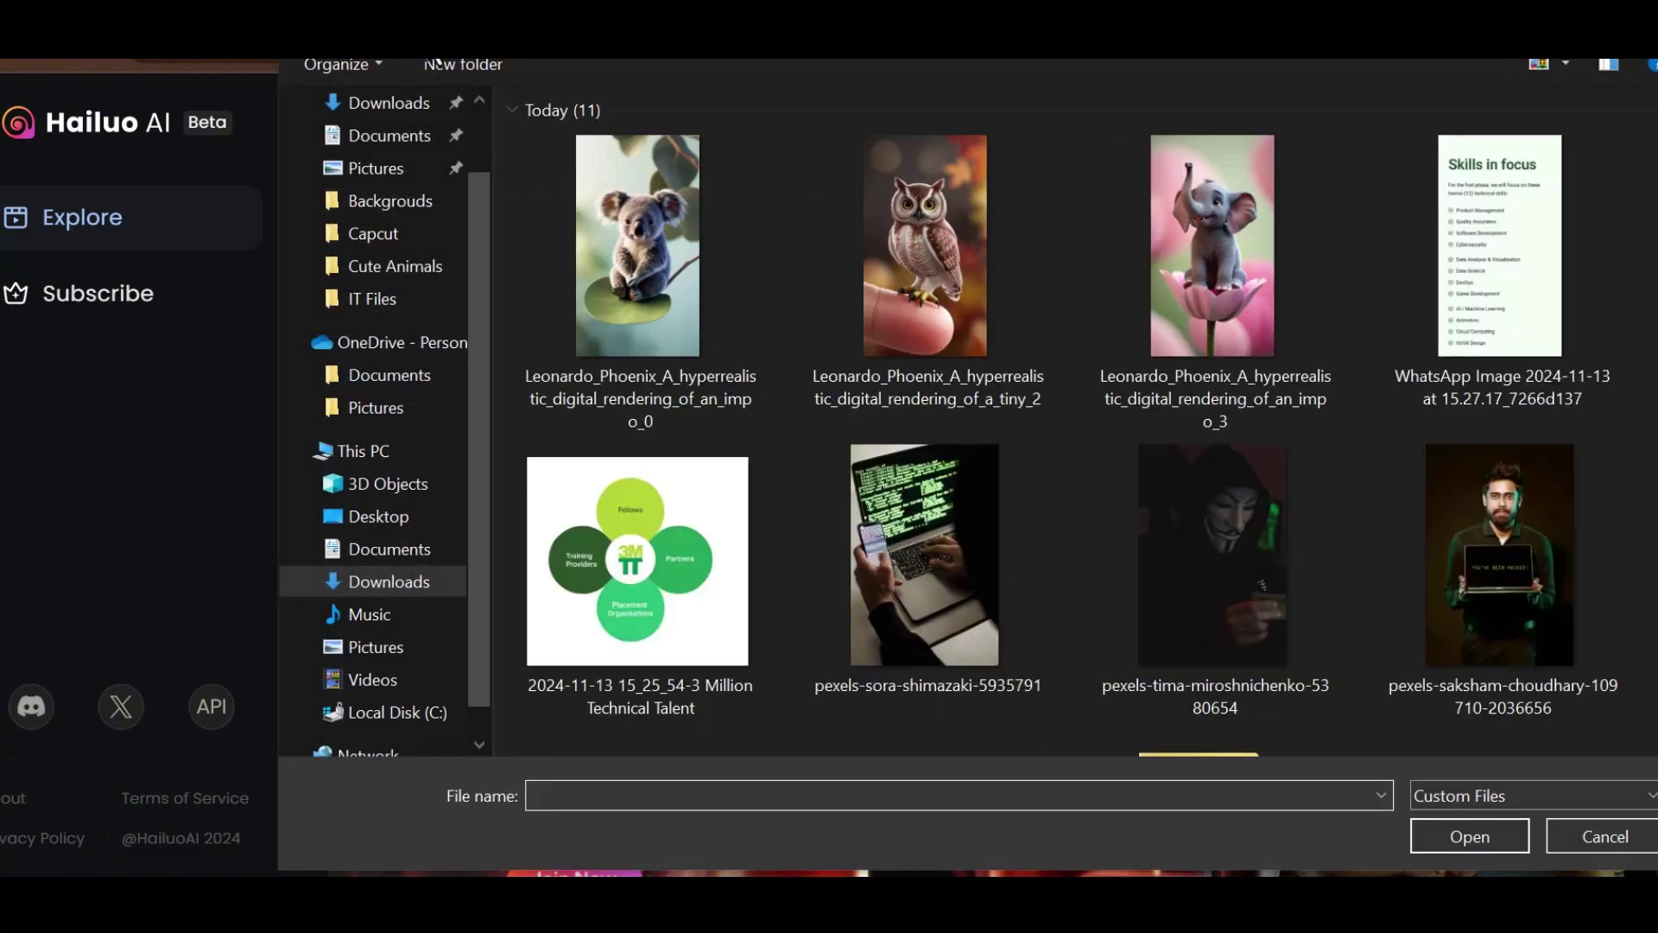
pyautogui.click(1221, 297)
pyautogui.click(1454, 842)
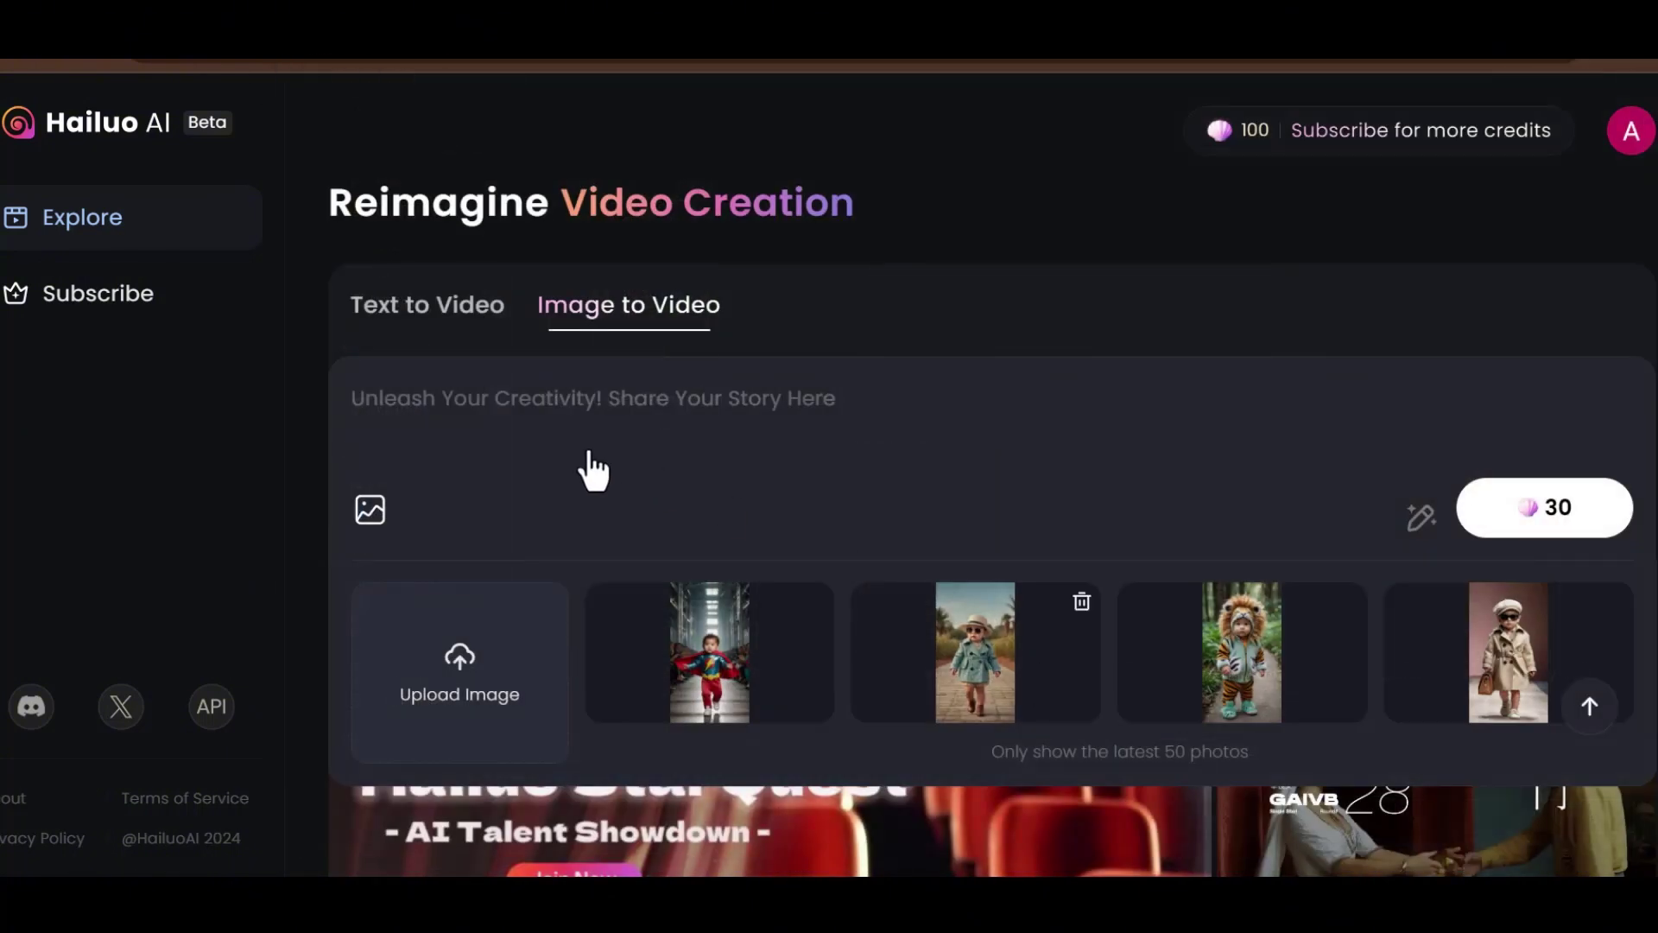
# Step: Paste the elephant prompt and create the video for 30 credits
pyautogui.rightClick(495, 409)
pyautogui.click(574, 714)
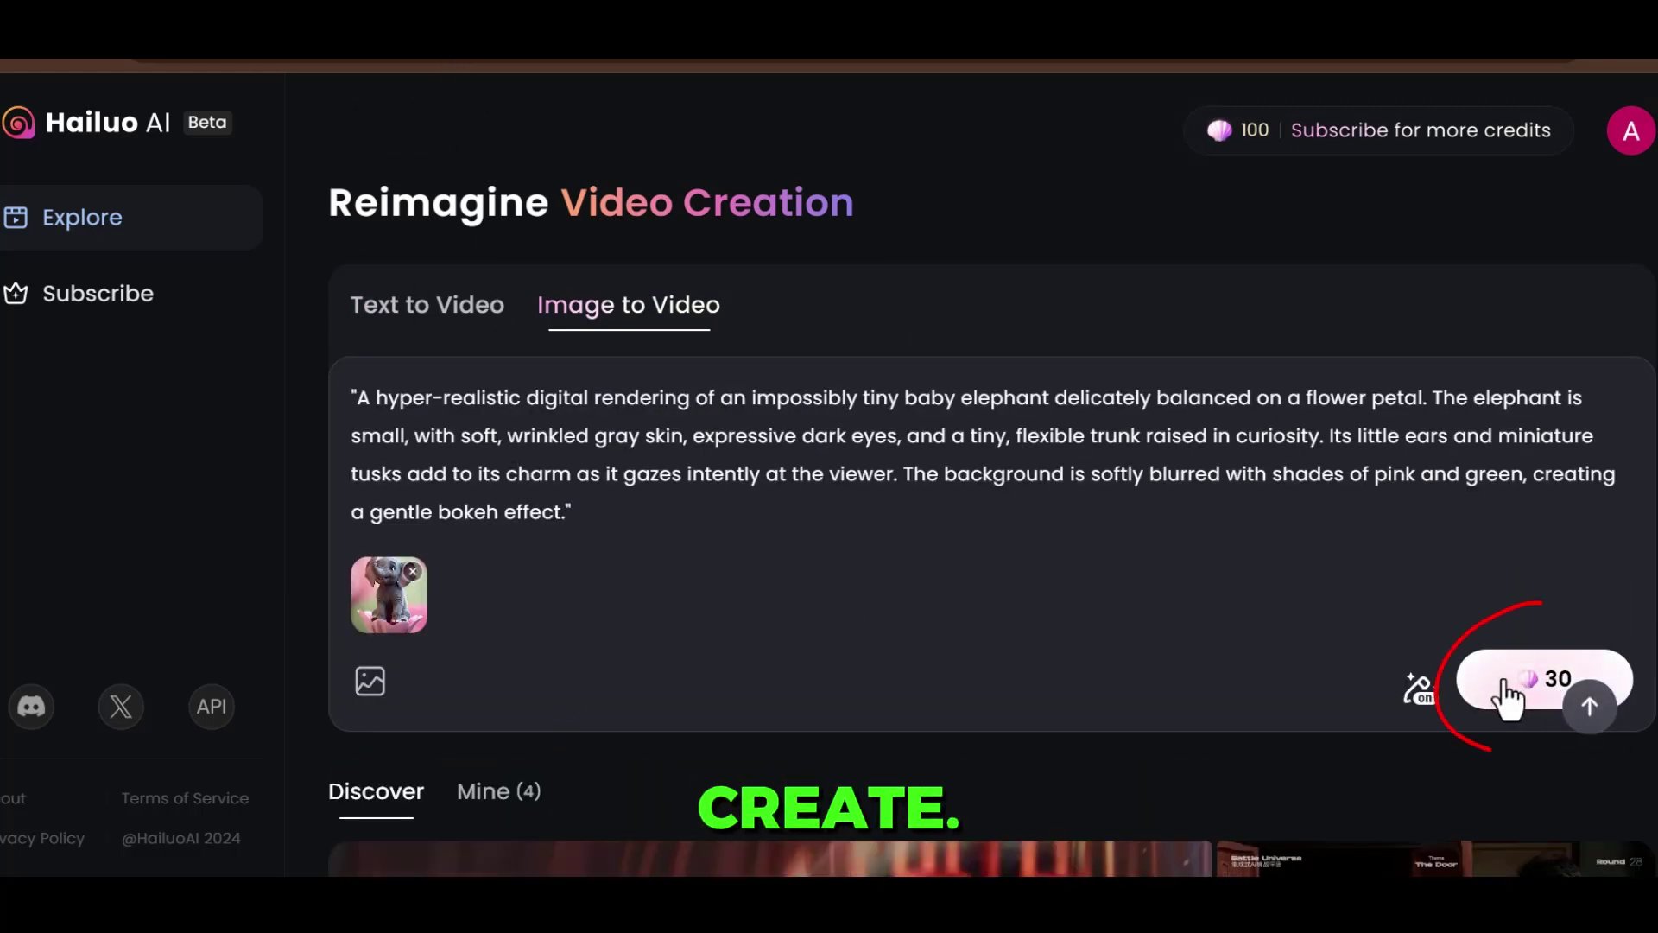
pyautogui.click(1507, 691)
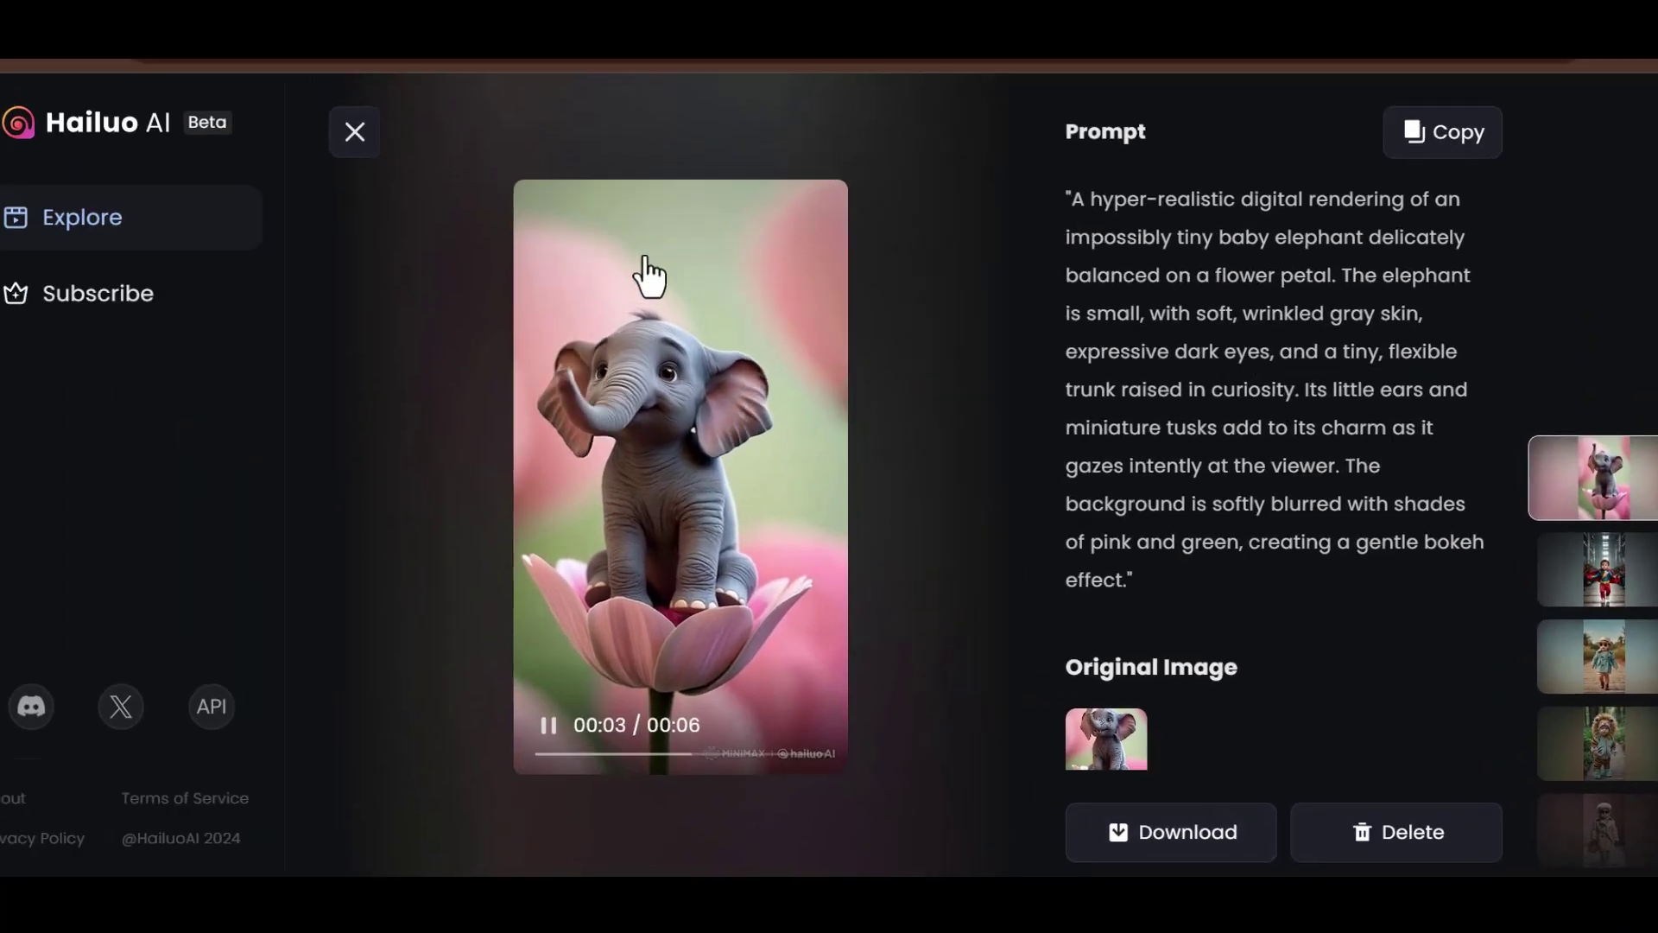
# Step: Scroll the viewer back past the owl video to the koala video
pyautogui.scroll(1, 630, 418)
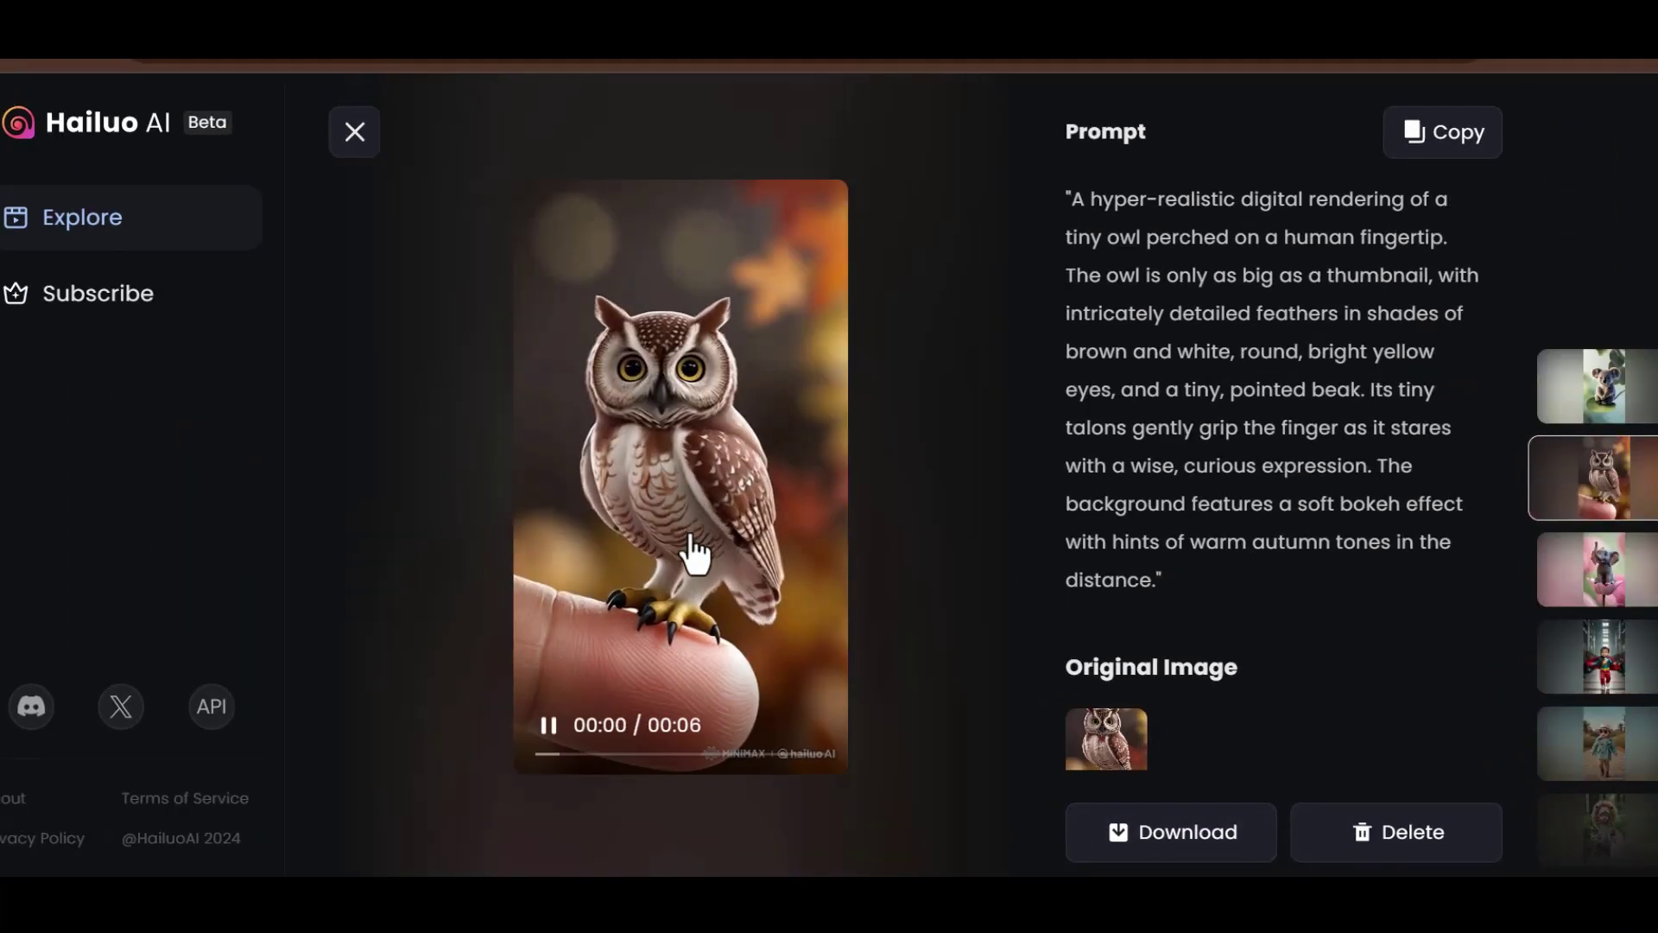
pyautogui.scroll(1, 617, 395)
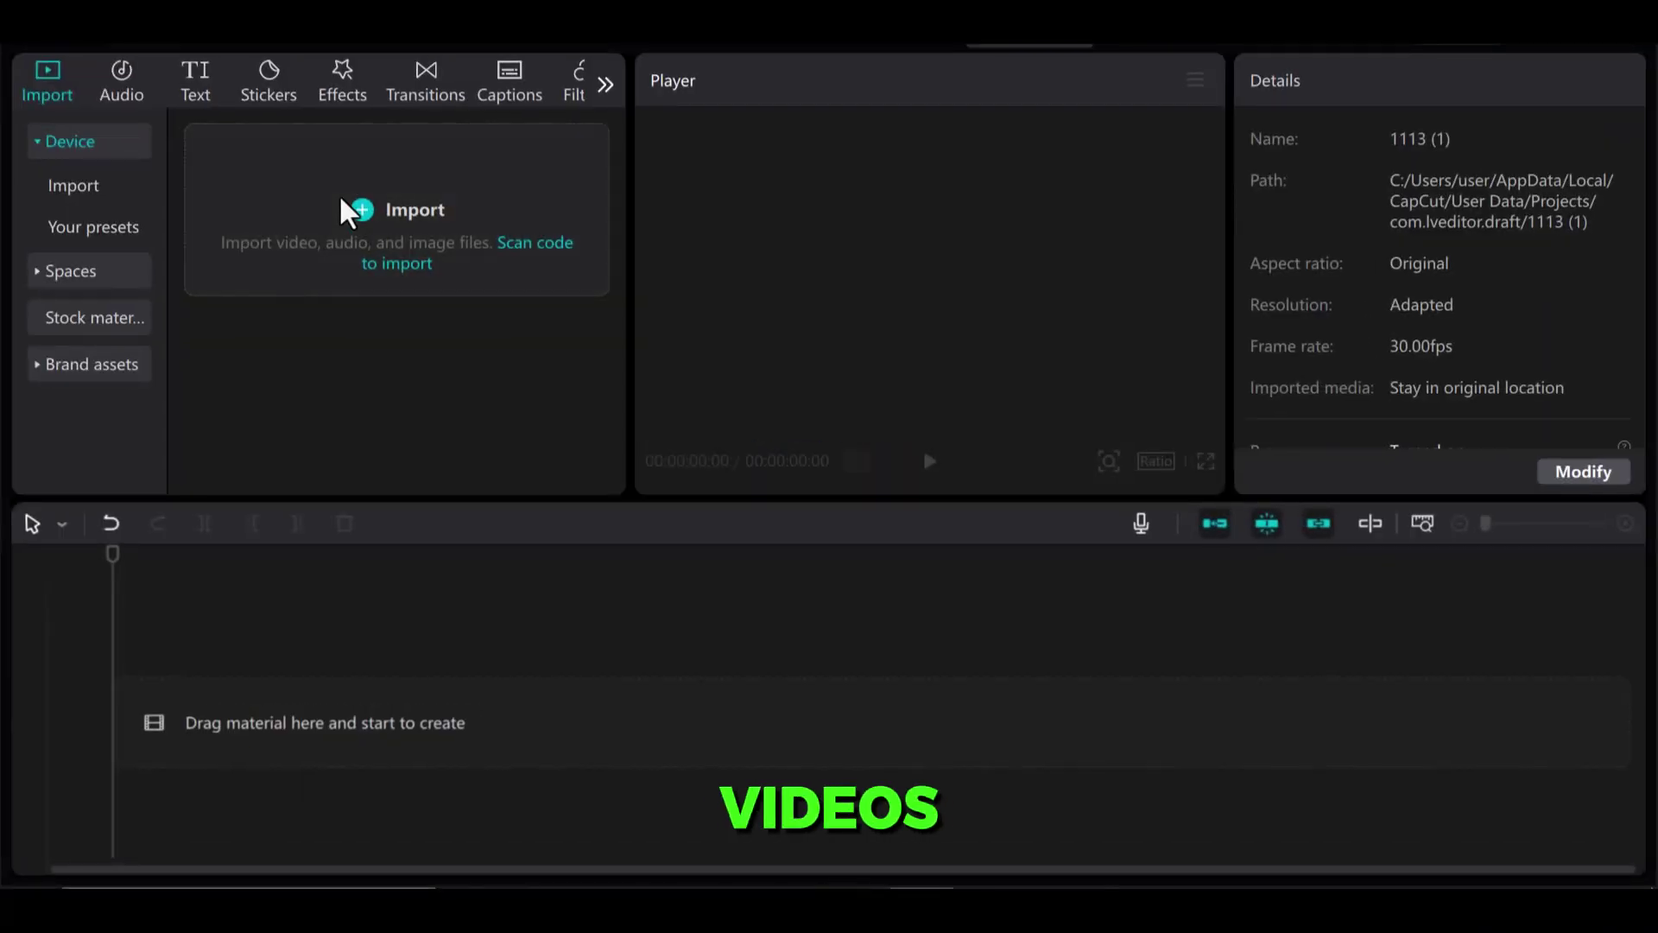
# Step: Import the nature-99499 audio and the elephant, koala and owl videos from Downloads
pyautogui.click(343, 200)
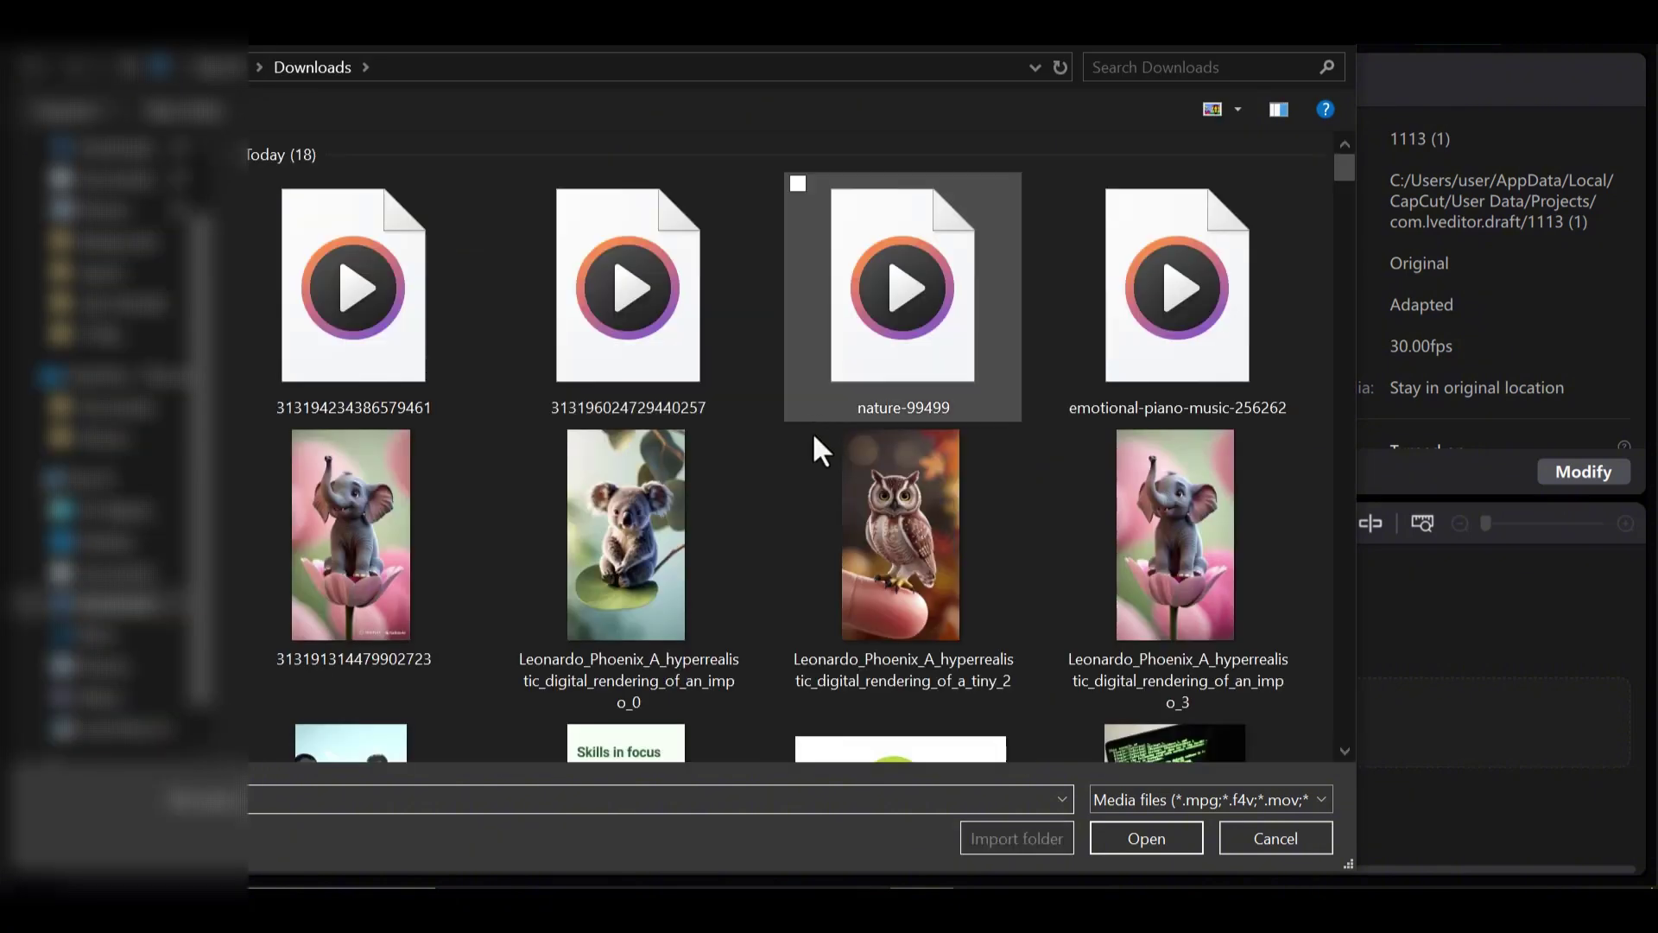
pyautogui.click(909, 322)
pyautogui.keyDown('ctrl'); pyautogui.click(361, 553); pyautogui.keyUp('ctrl')
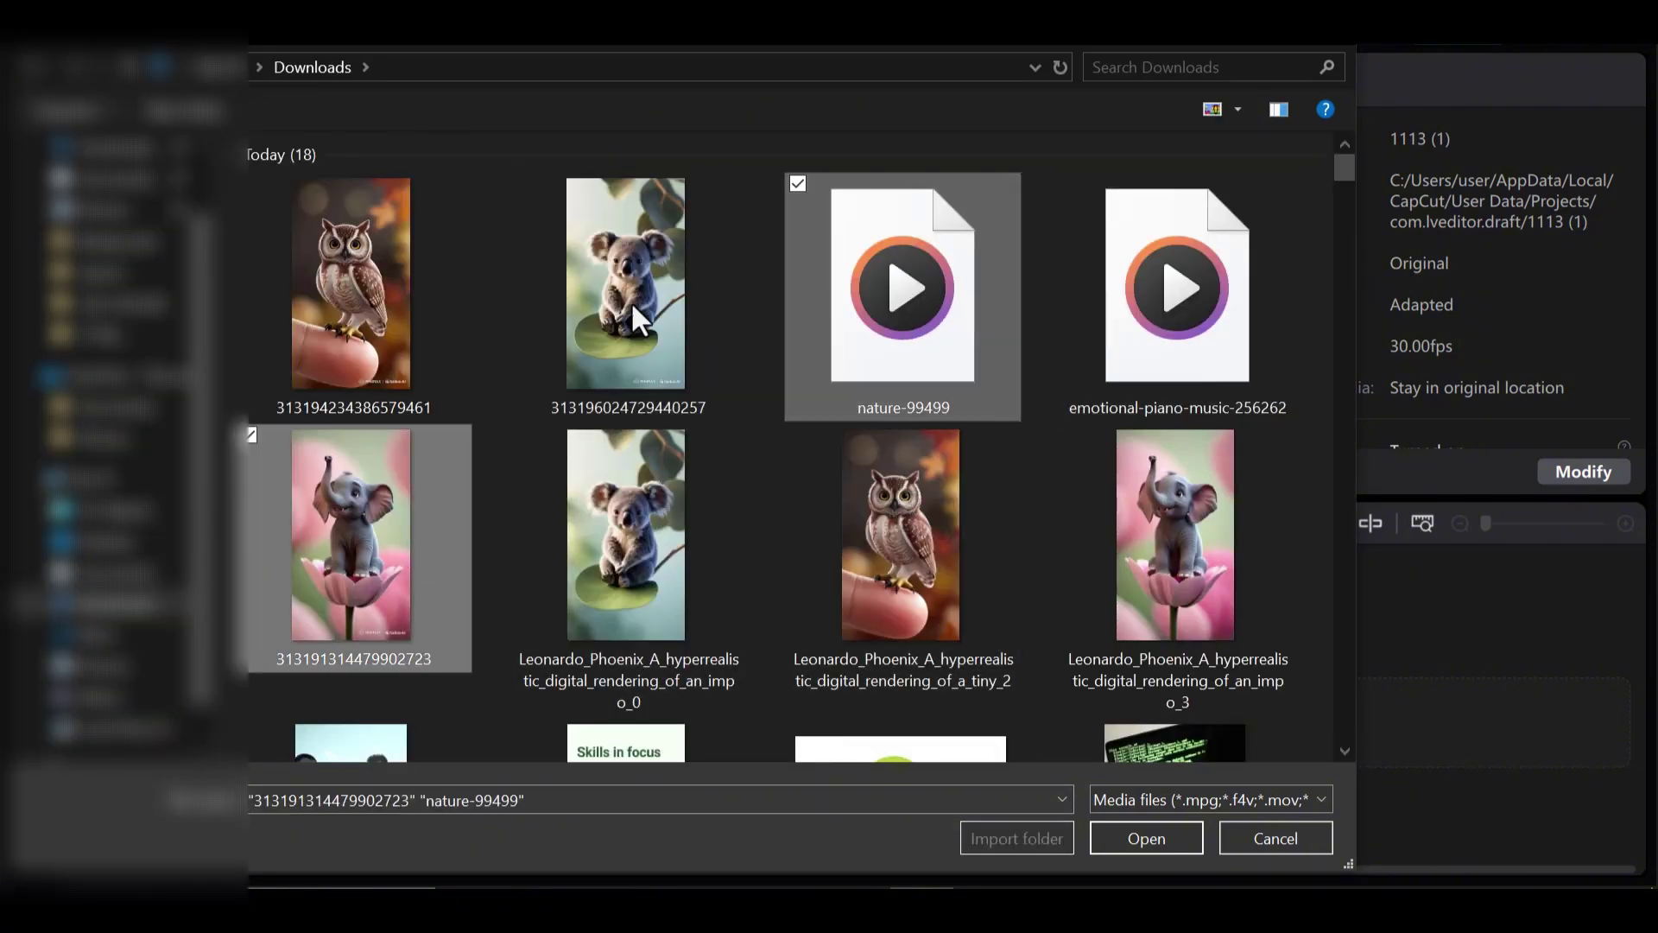
pyautogui.keyDown('ctrl'); pyautogui.click(619, 225); pyautogui.keyUp('ctrl')
pyautogui.keyDown('ctrl'); pyautogui.click(344, 192); pyautogui.keyUp('ctrl')
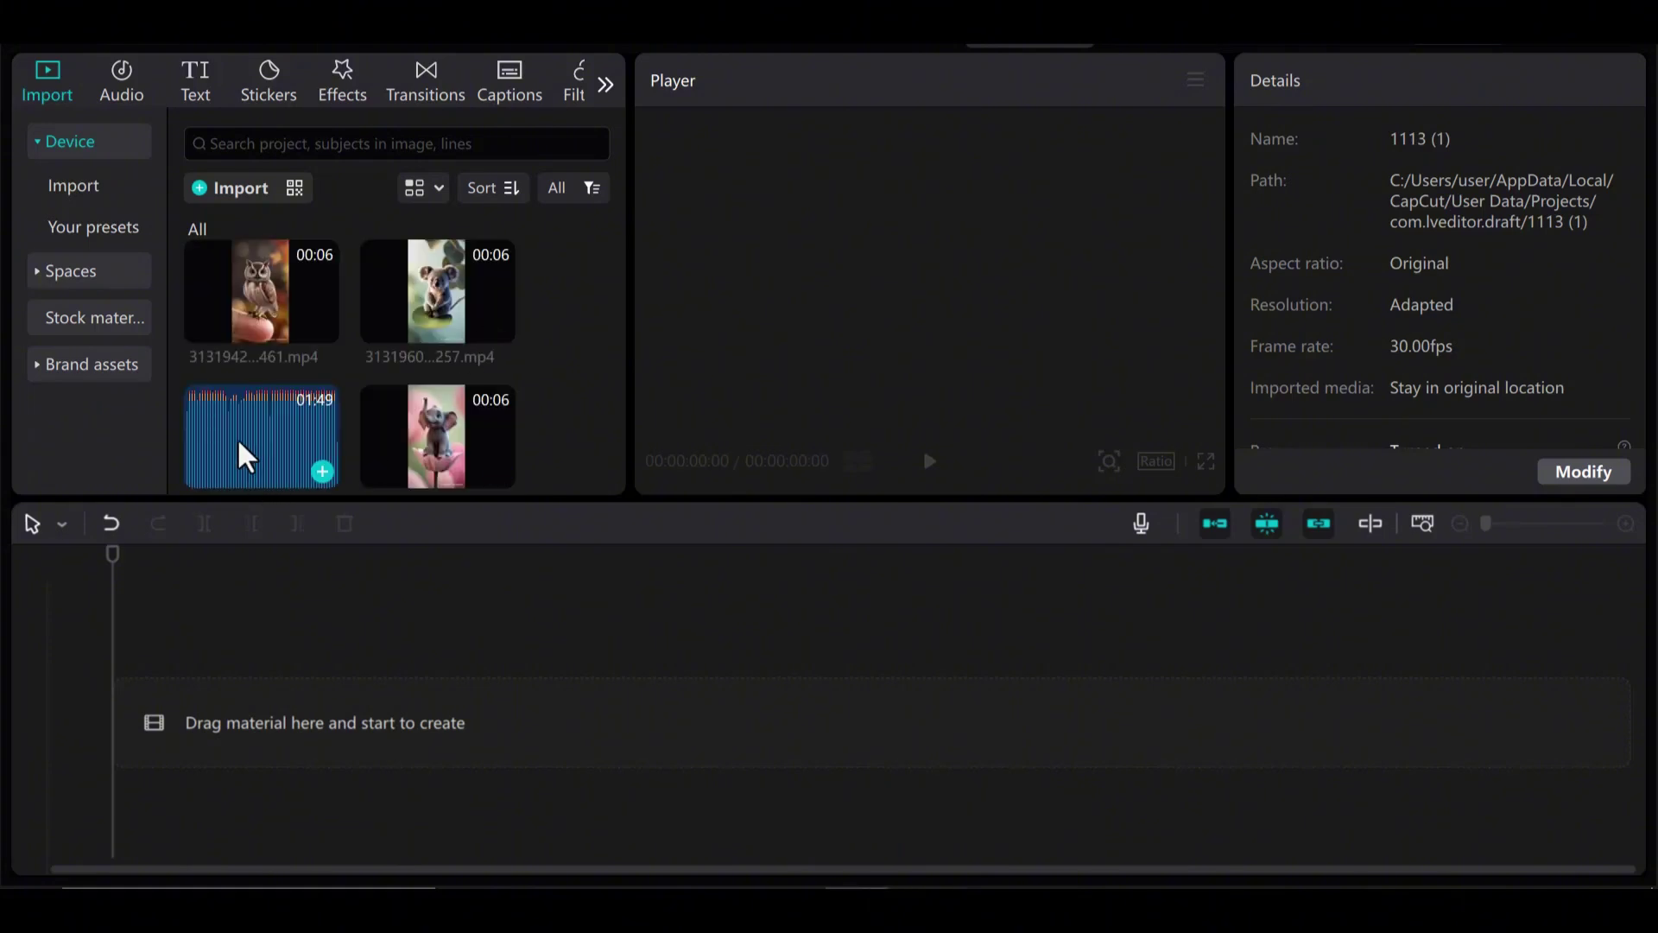
# Step: Put nature-99499.mp3 on the timeline and set the canvas ratio to 9:16
pyautogui.moveTo(257, 528); pyautogui.dragTo(235, 566)
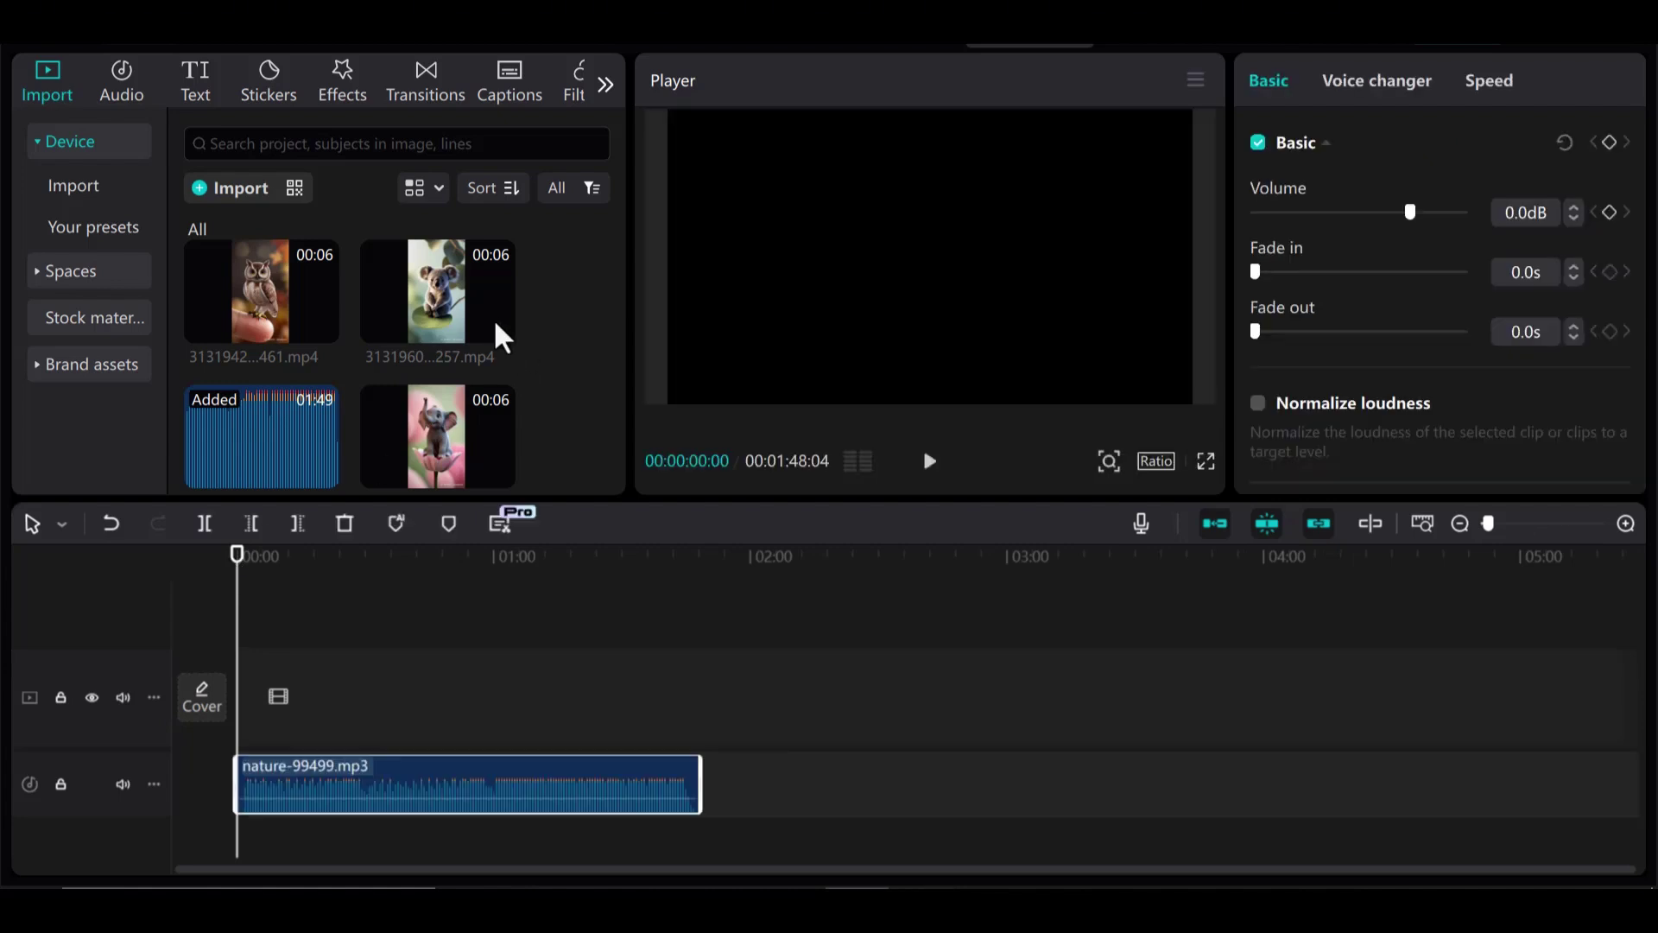
pyautogui.click(1160, 465)
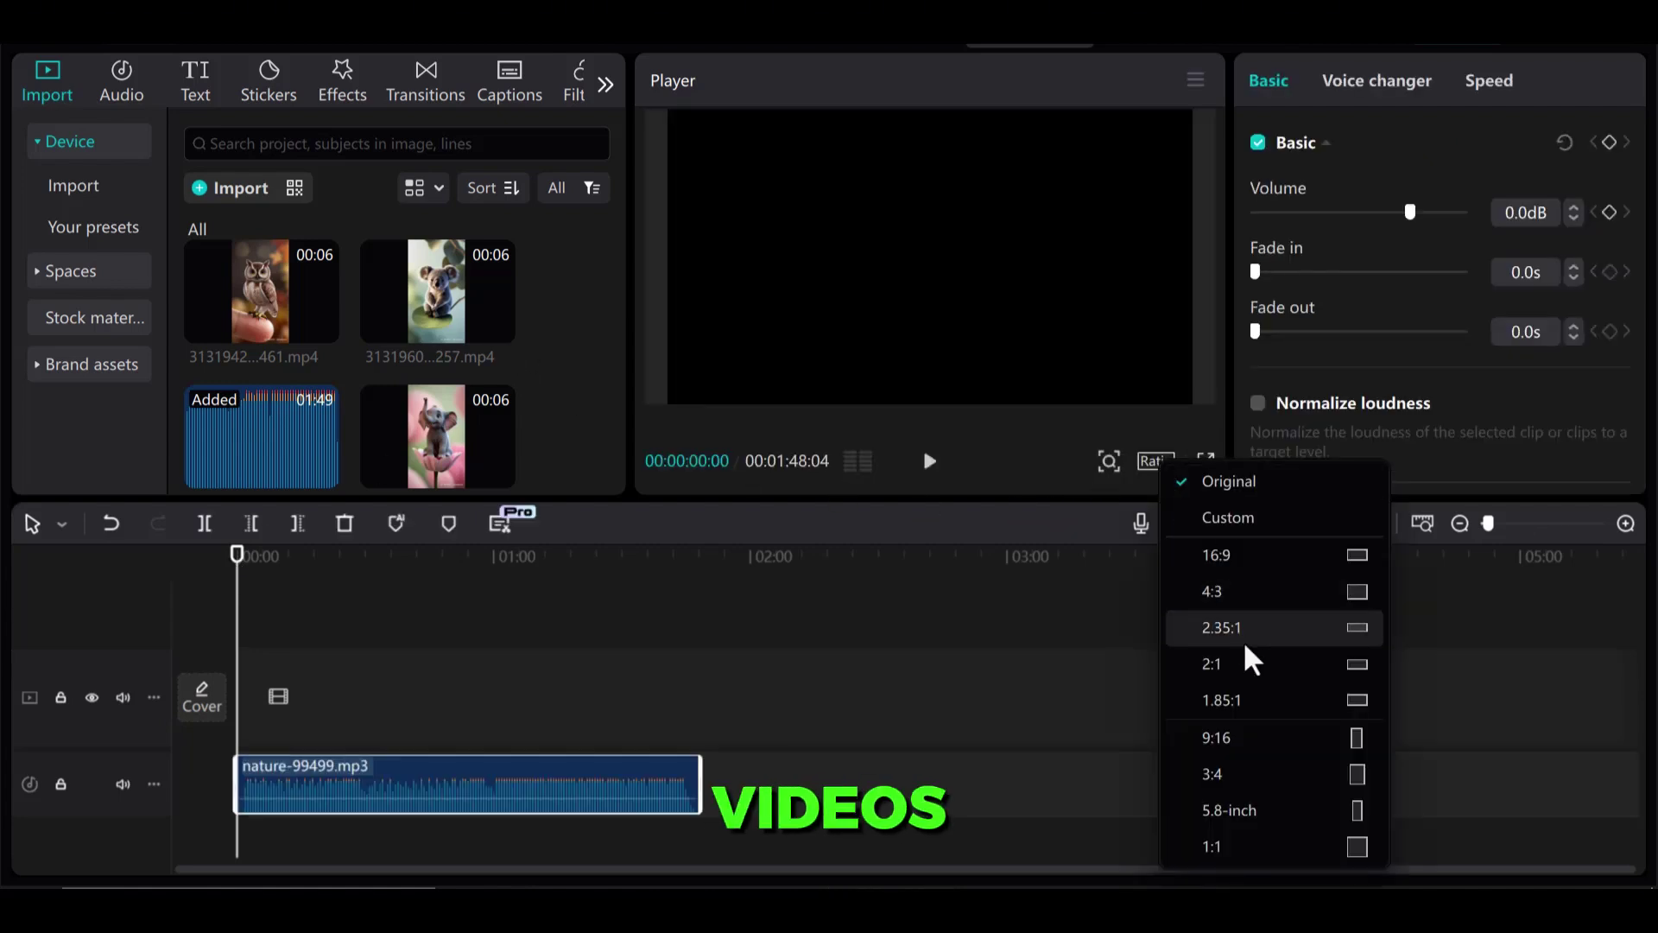
pyautogui.click(1240, 743)
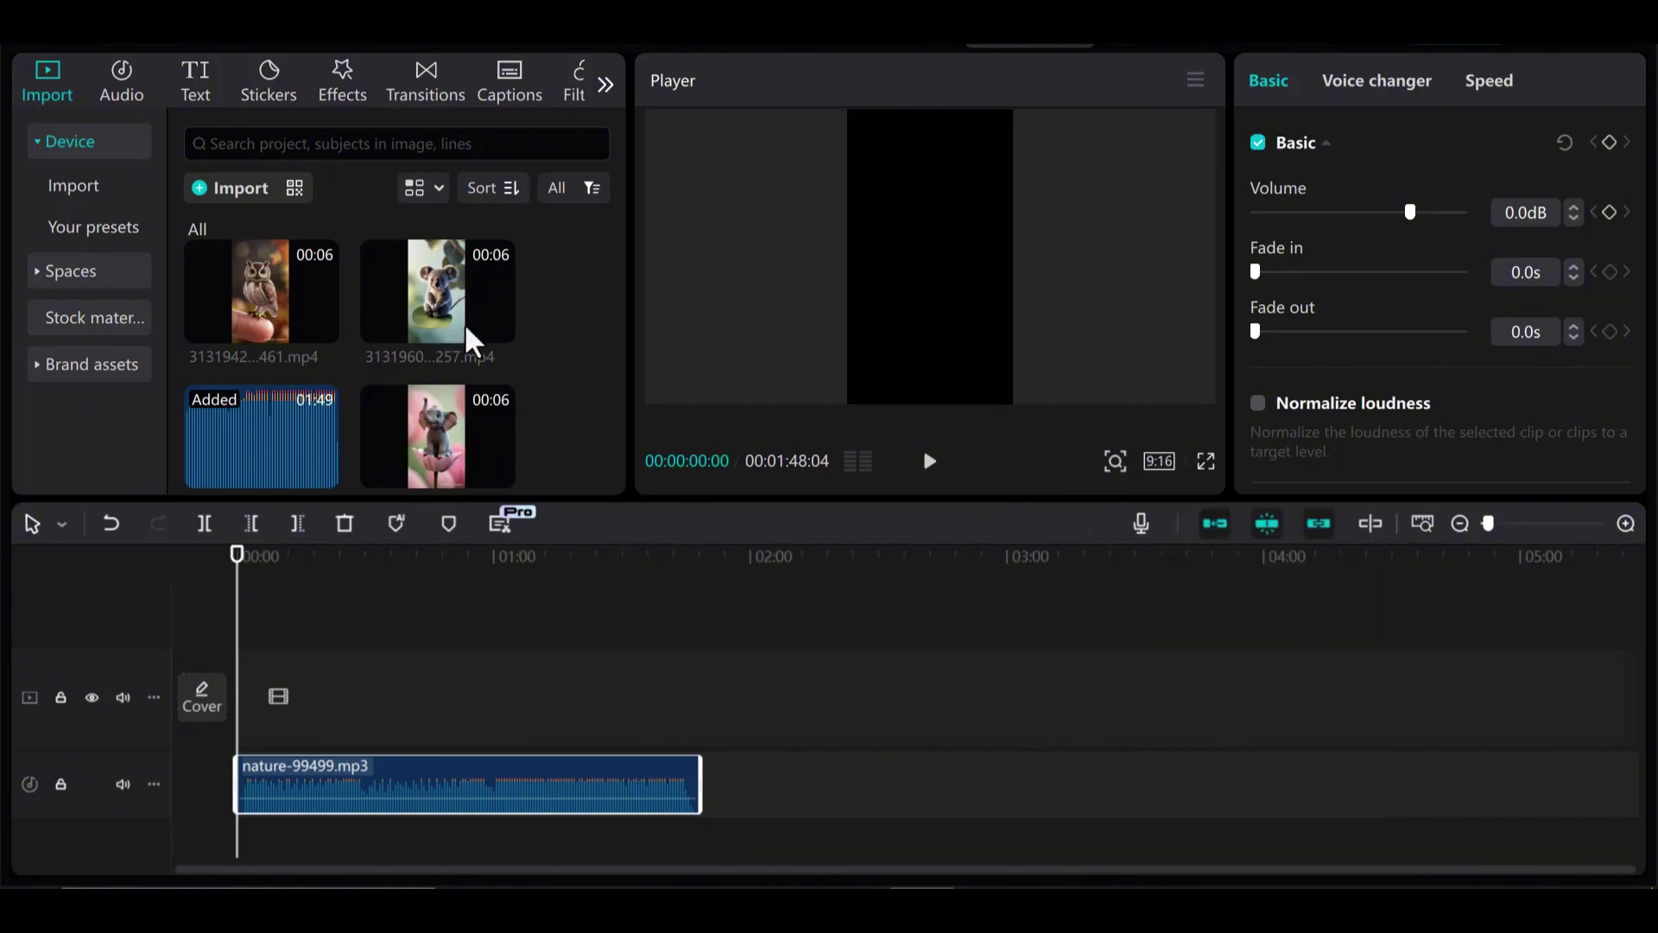
# Step: Place the elephant, owl and koala clips on the video track, zoom in, and select all three
pyautogui.moveTo(447, 576); pyautogui.dragTo(273, 728)
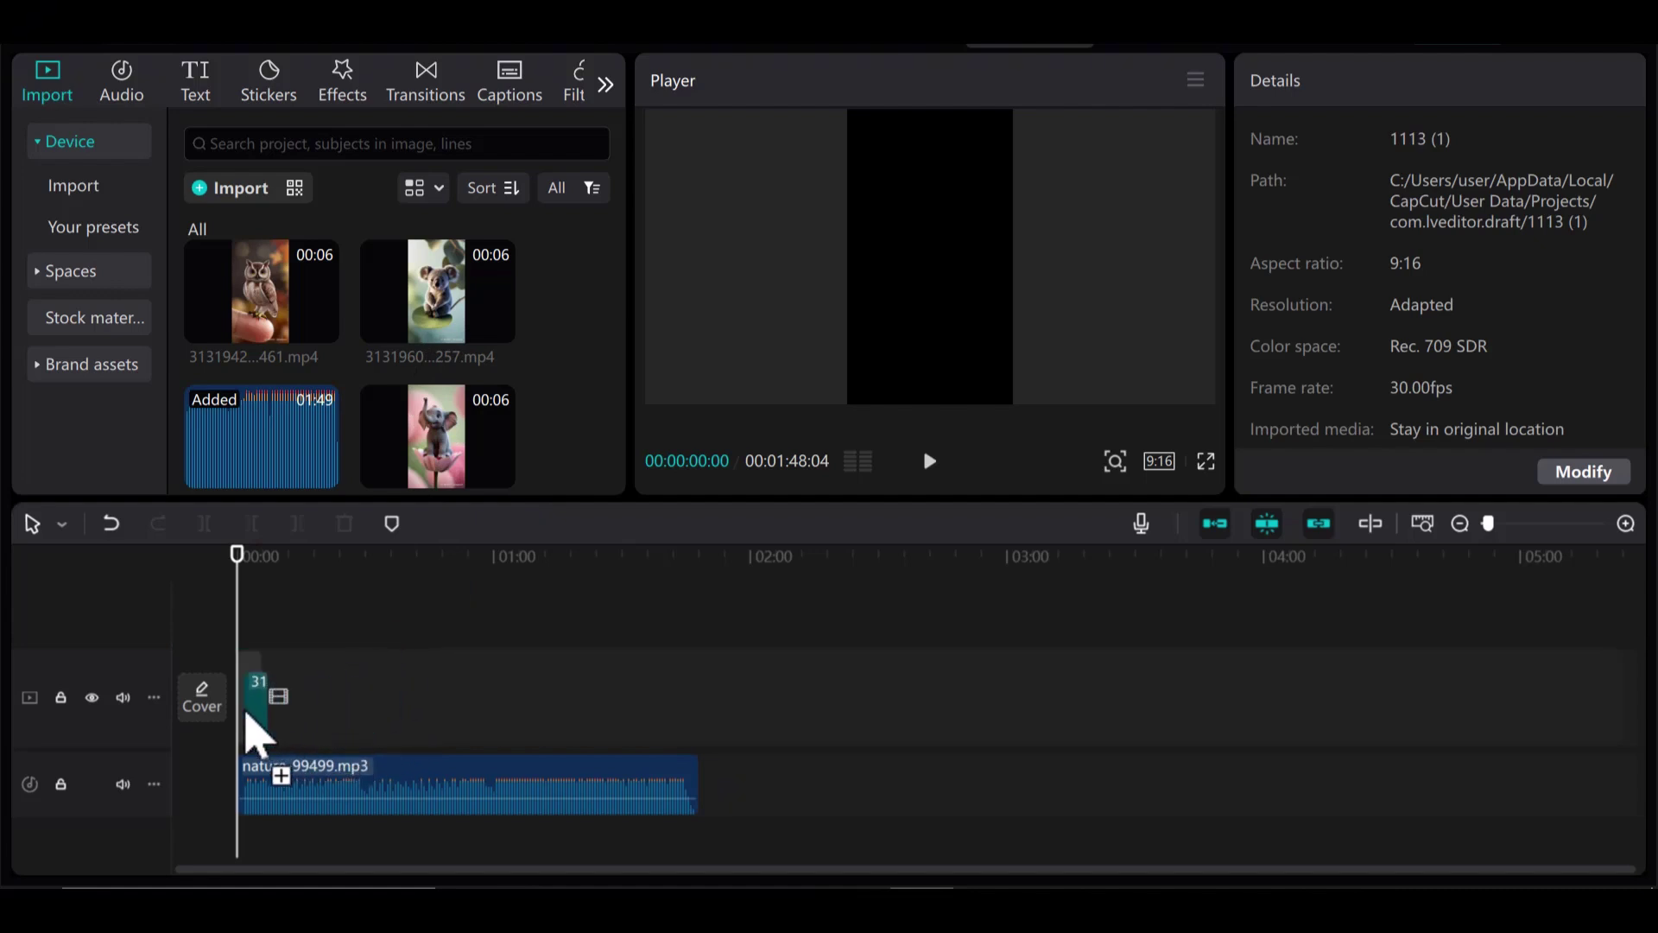
pyautogui.moveTo(275, 644); pyautogui.dragTo(275, 644)
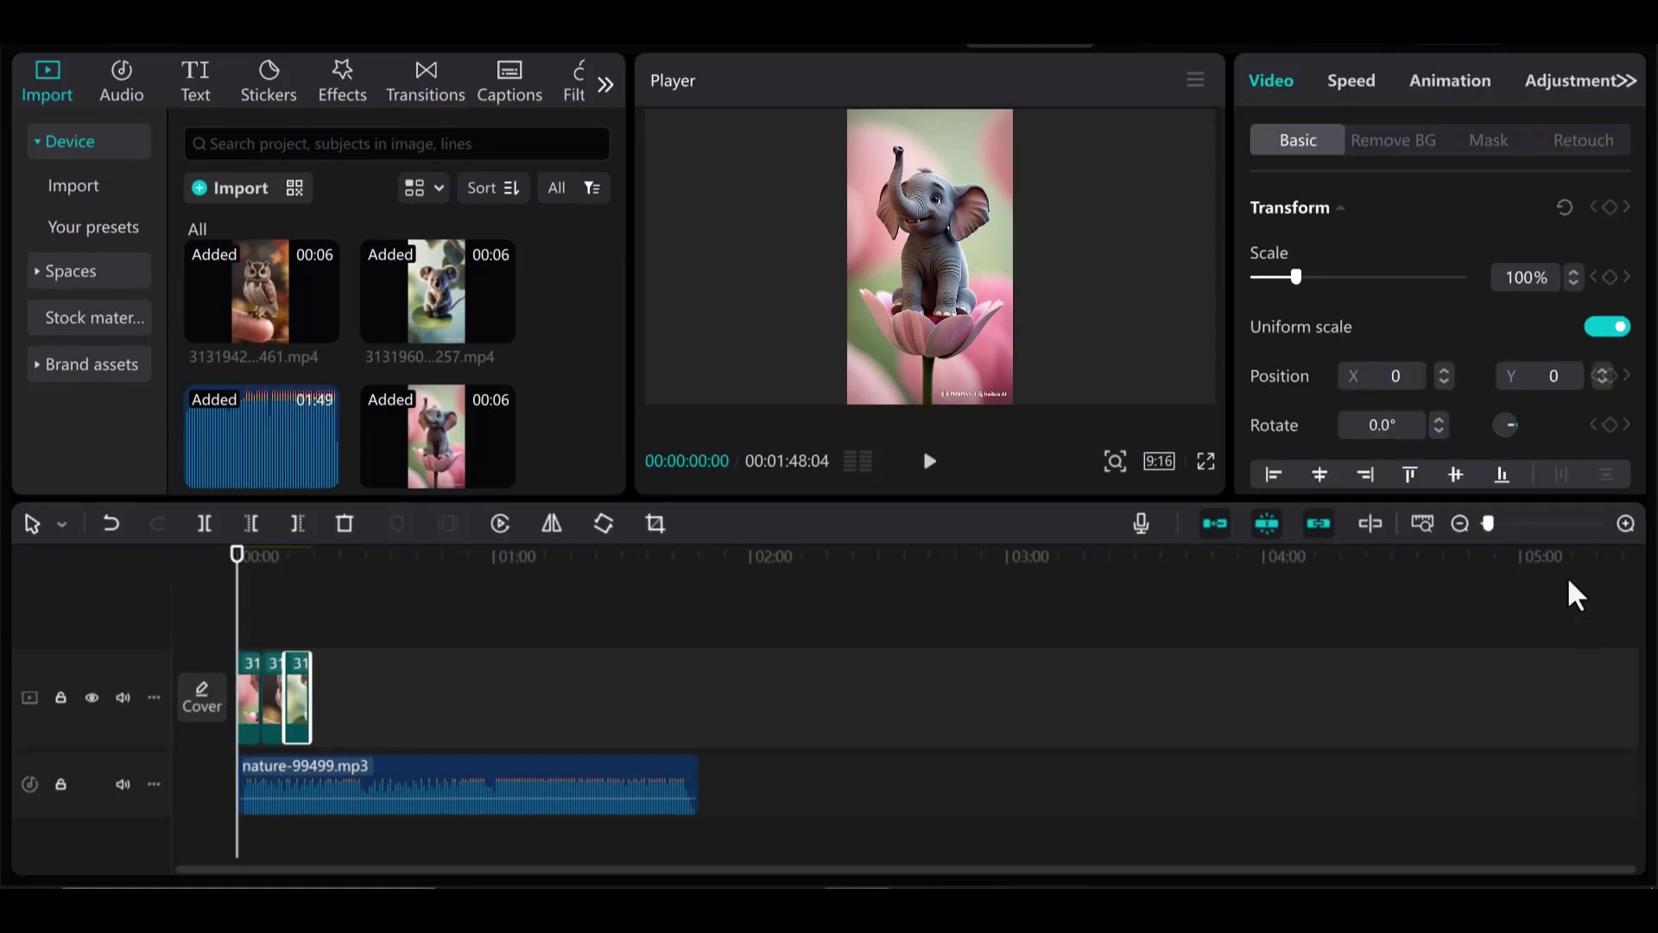
pyautogui.click(1626, 527)
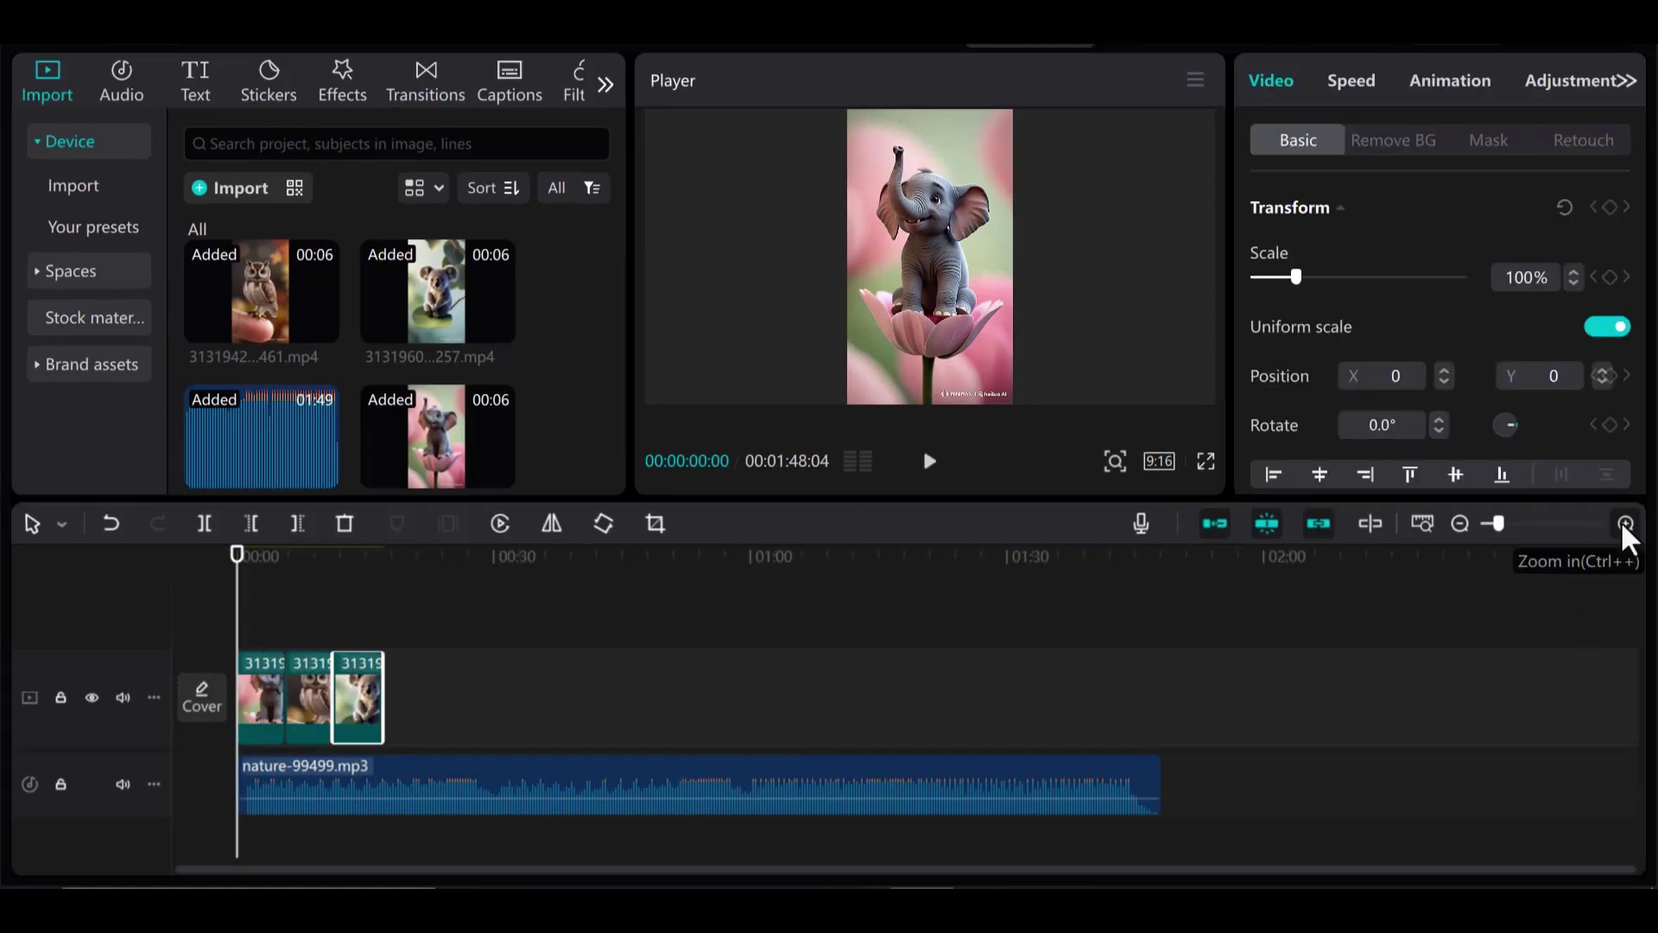
pyautogui.click(1626, 527)
pyautogui.click(1625, 527)
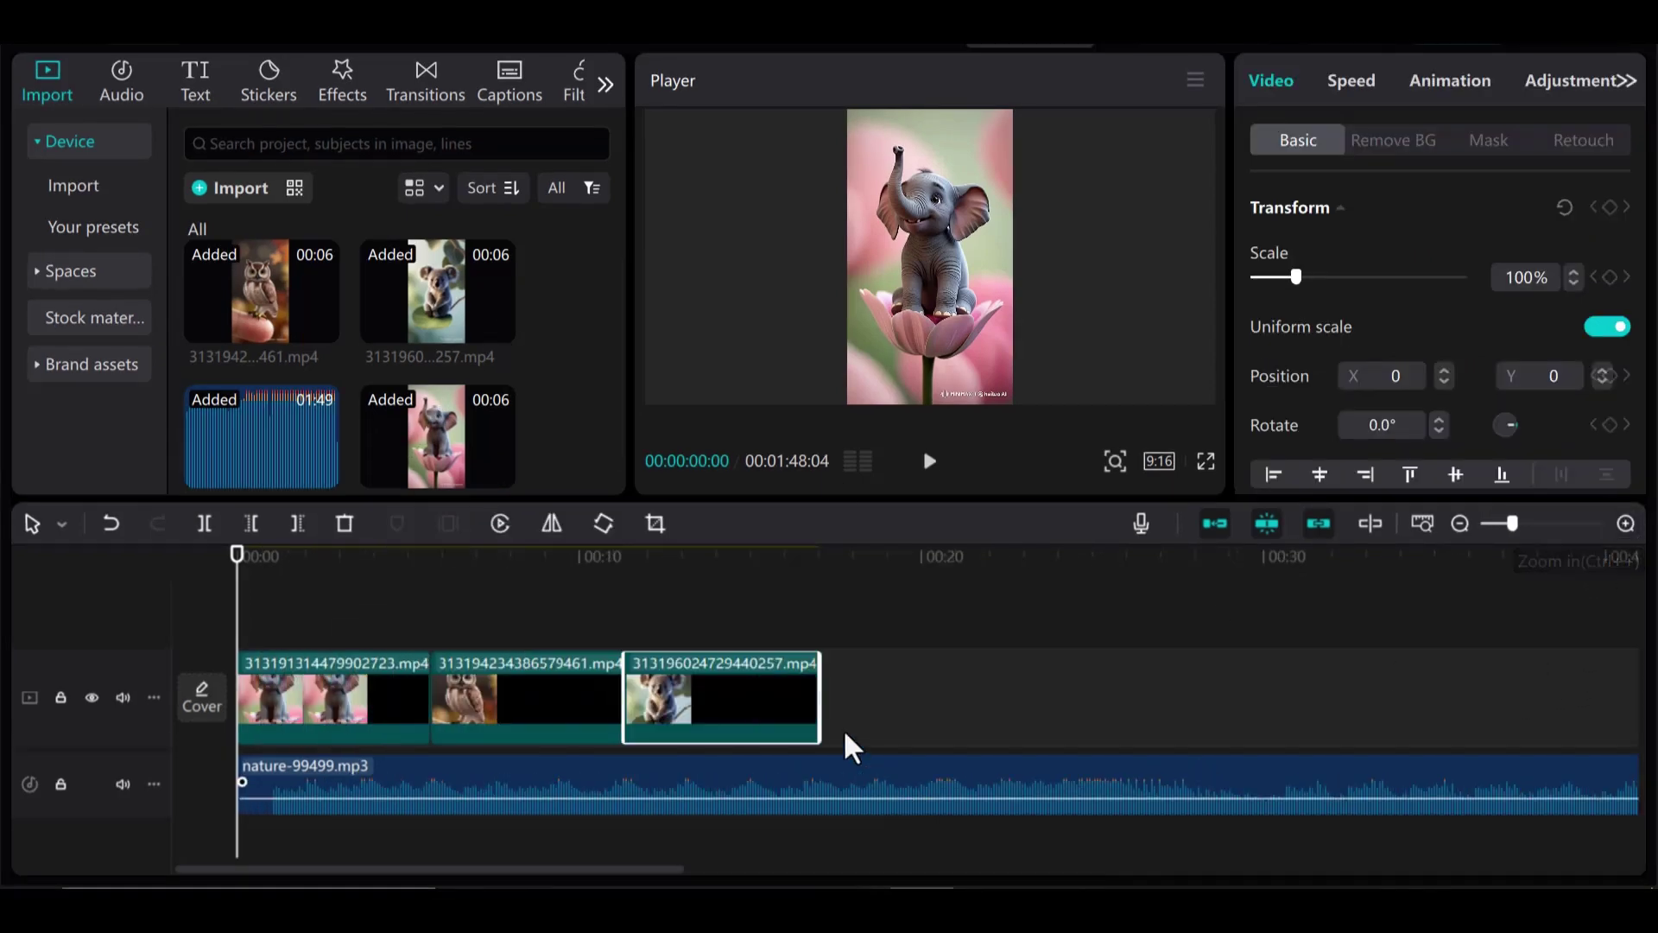
pyautogui.click(918, 633)
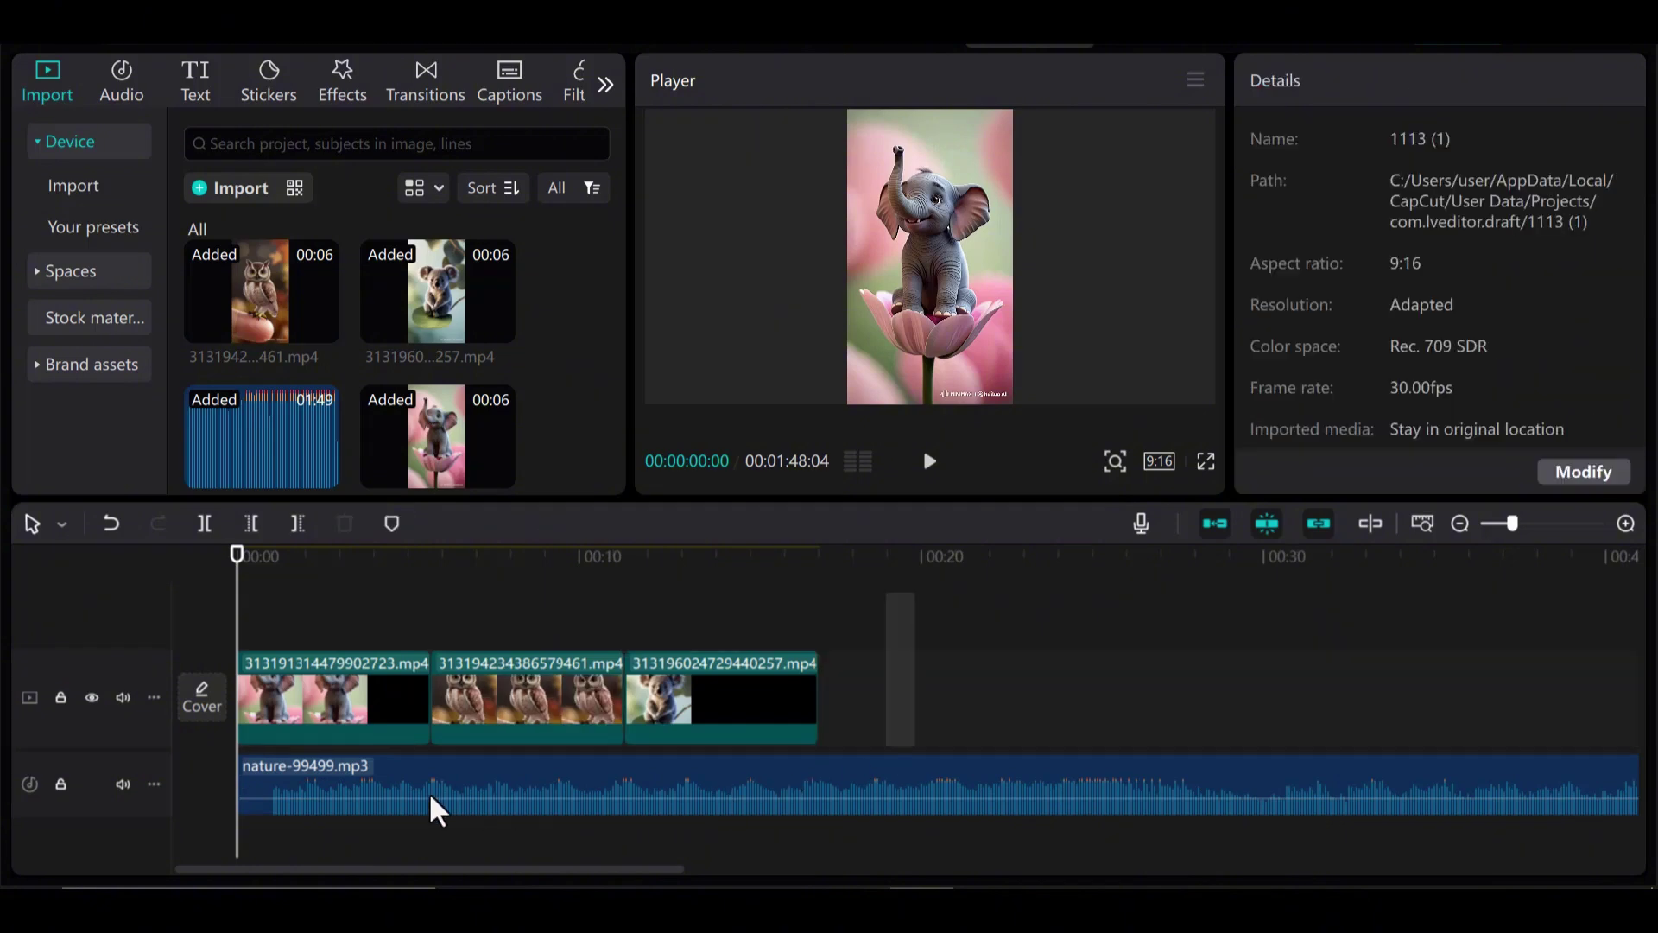
pyautogui.moveTo(262, 741); pyautogui.dragTo(246, 764)
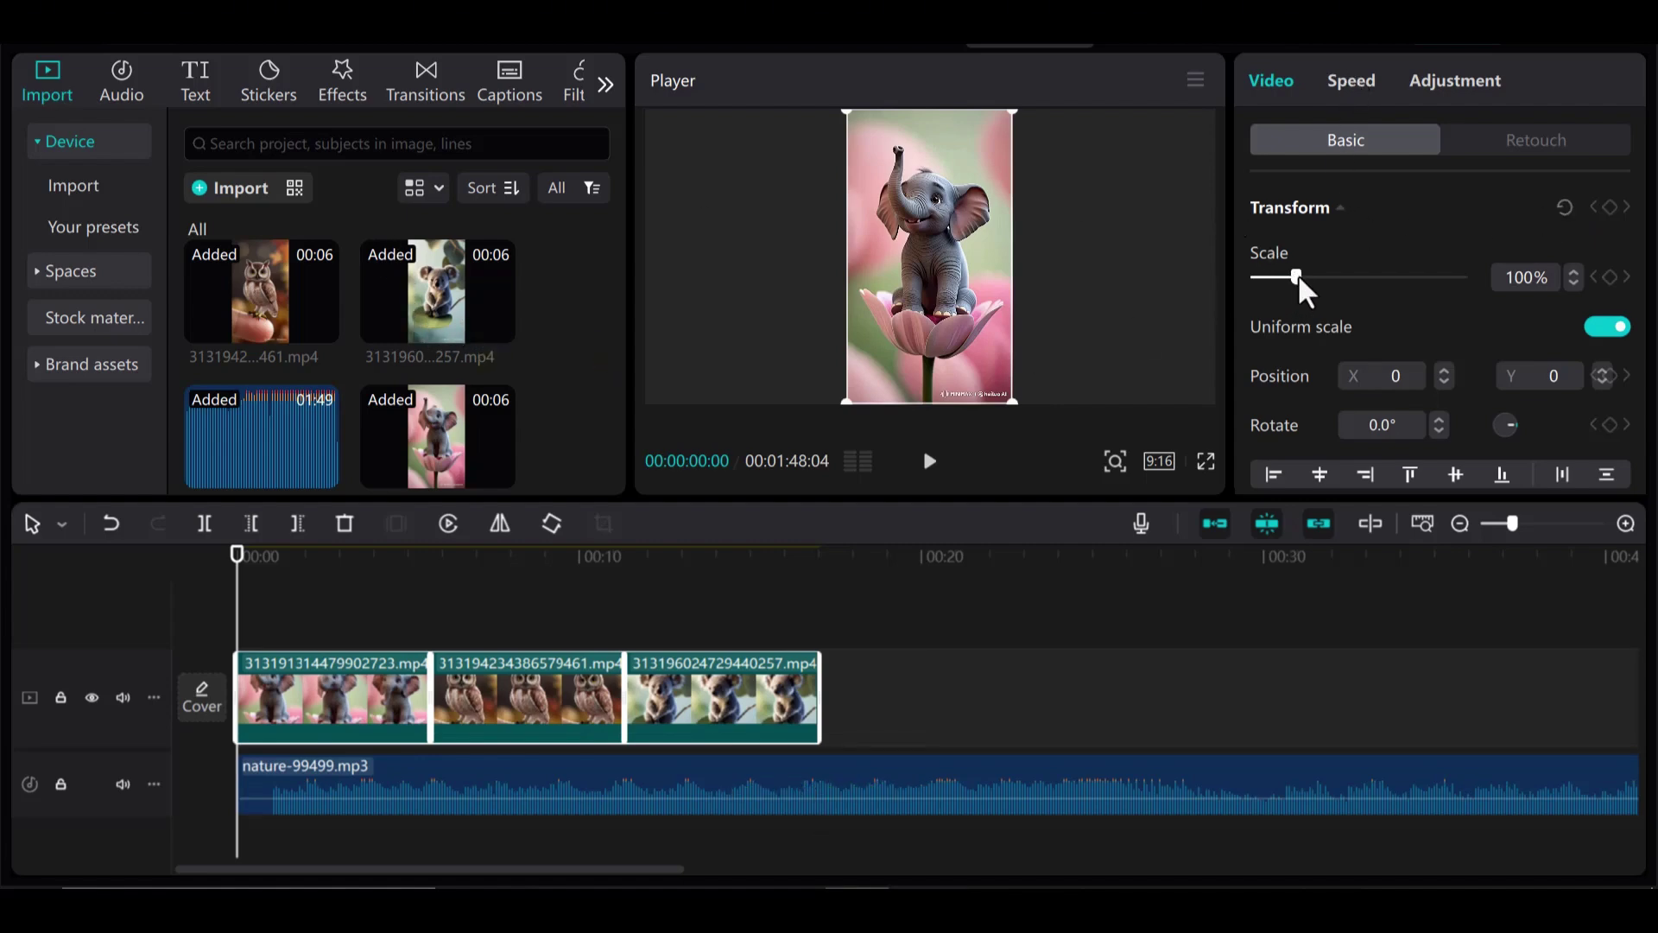
# Step: Scale all three clips to 110% and slow them to 0.5x speed
pyautogui.moveTo(1300, 280); pyautogui.dragTo(1304, 282)
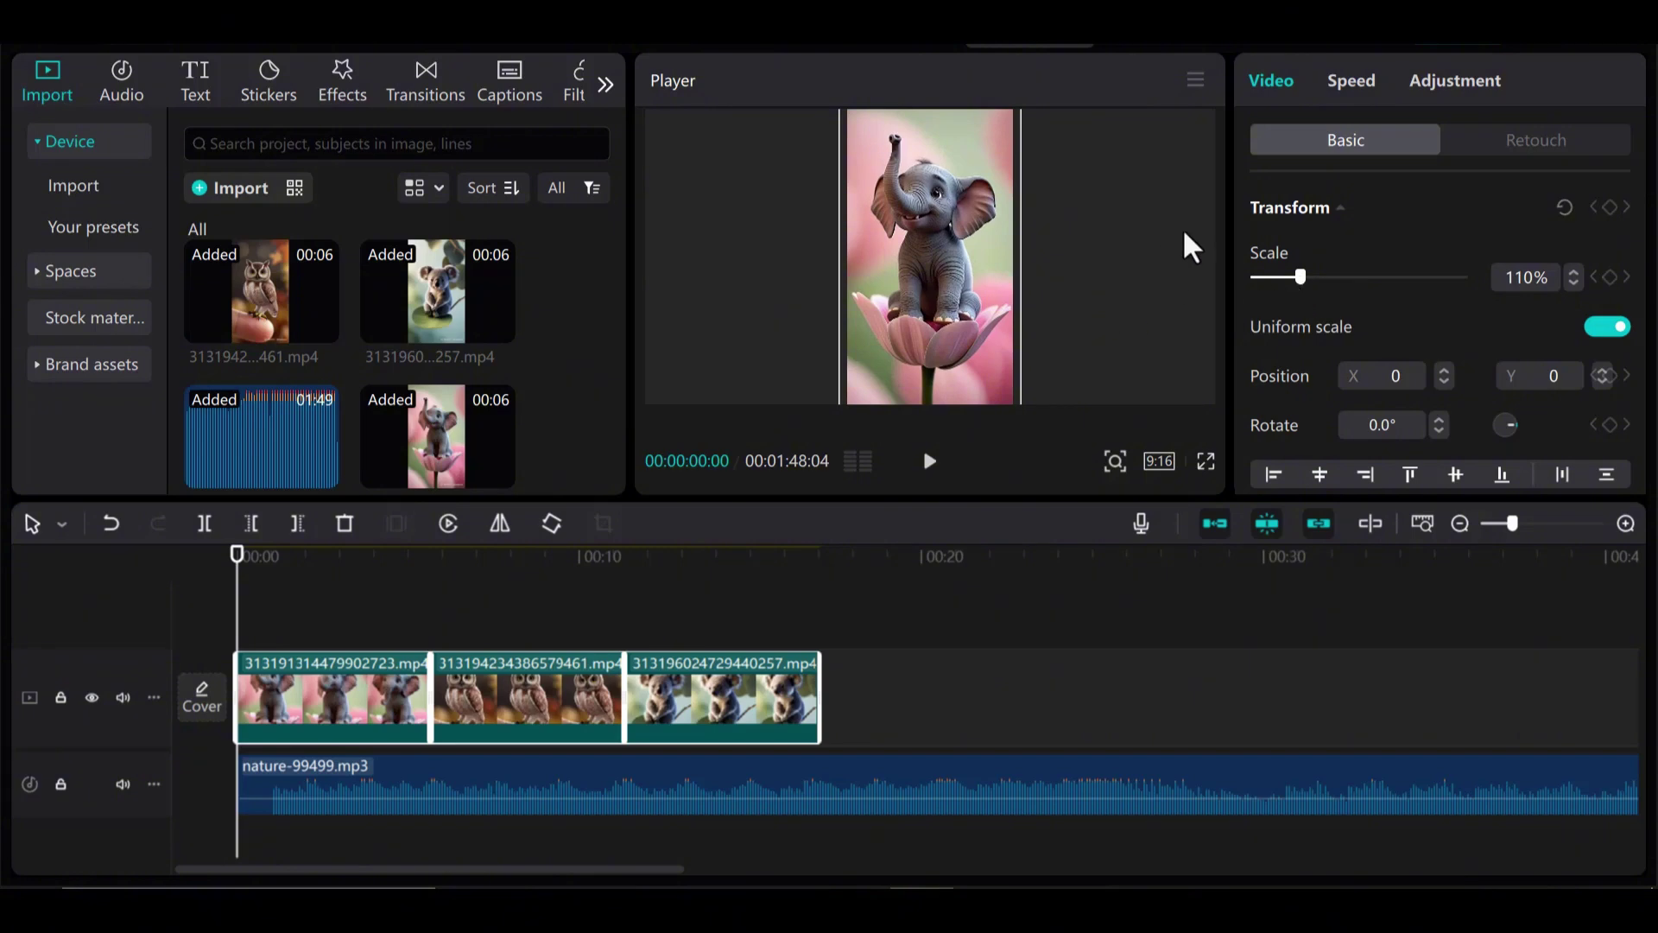
pyautogui.click(1351, 81)
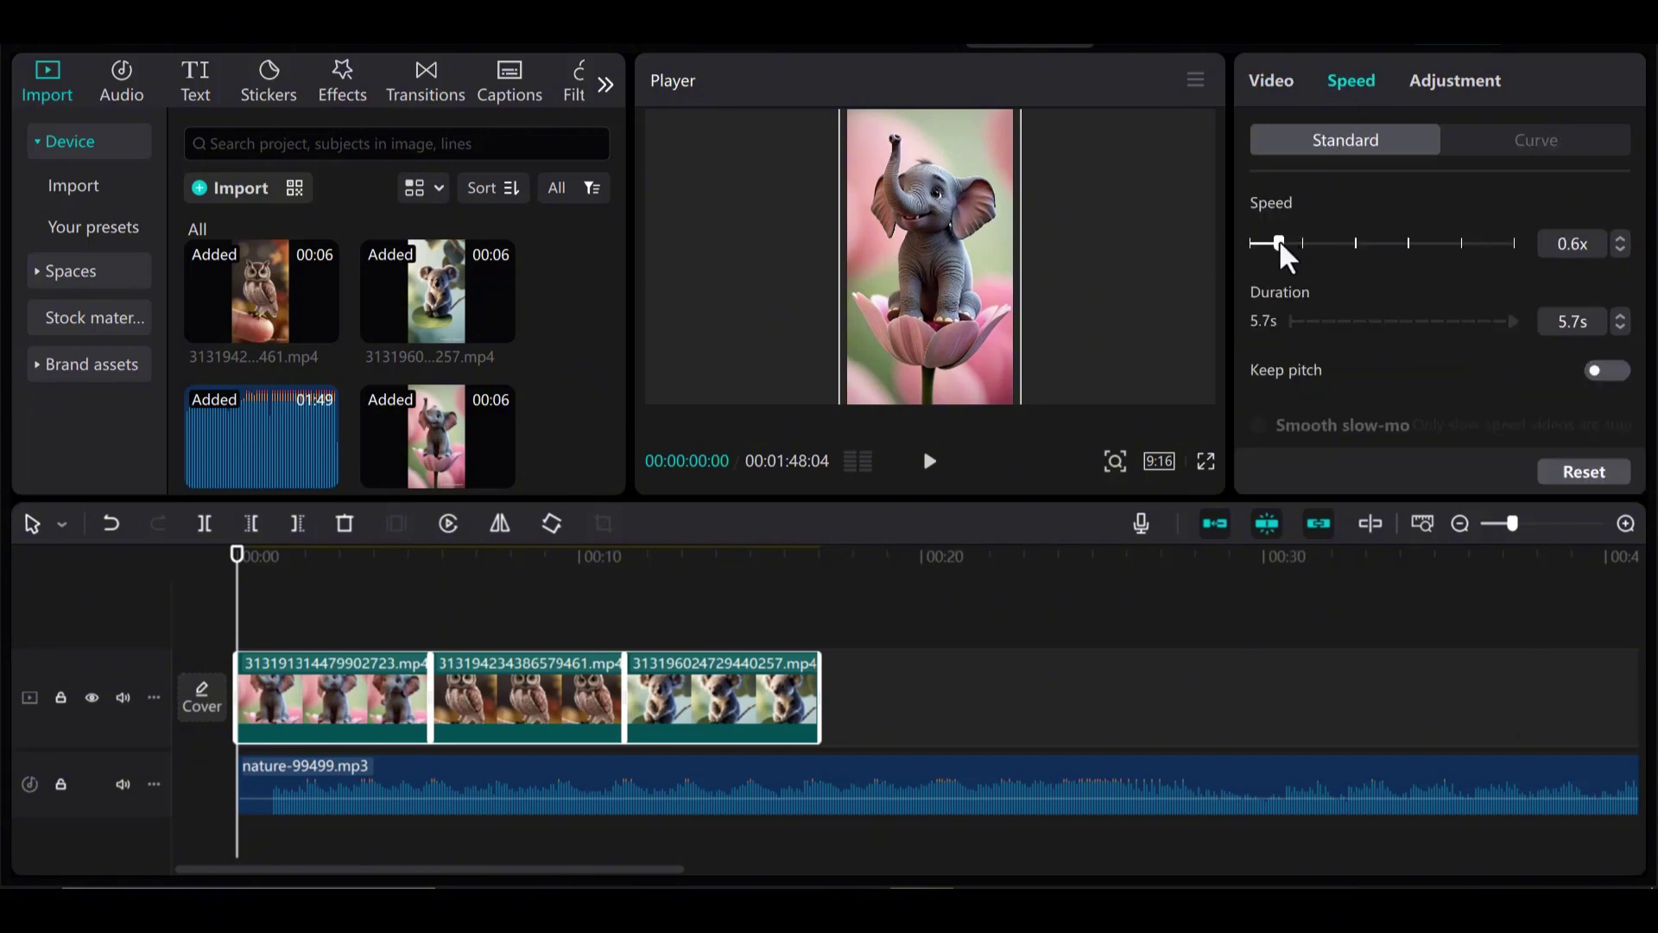
pyautogui.moveTo(1280, 247); pyautogui.dragTo(1279, 247)
# Step: Split the nature-99499 audio where the video ends at 34 seconds and delete the remainder
pyautogui.moveTo(245, 618); pyautogui.dragTo(1400, 745)
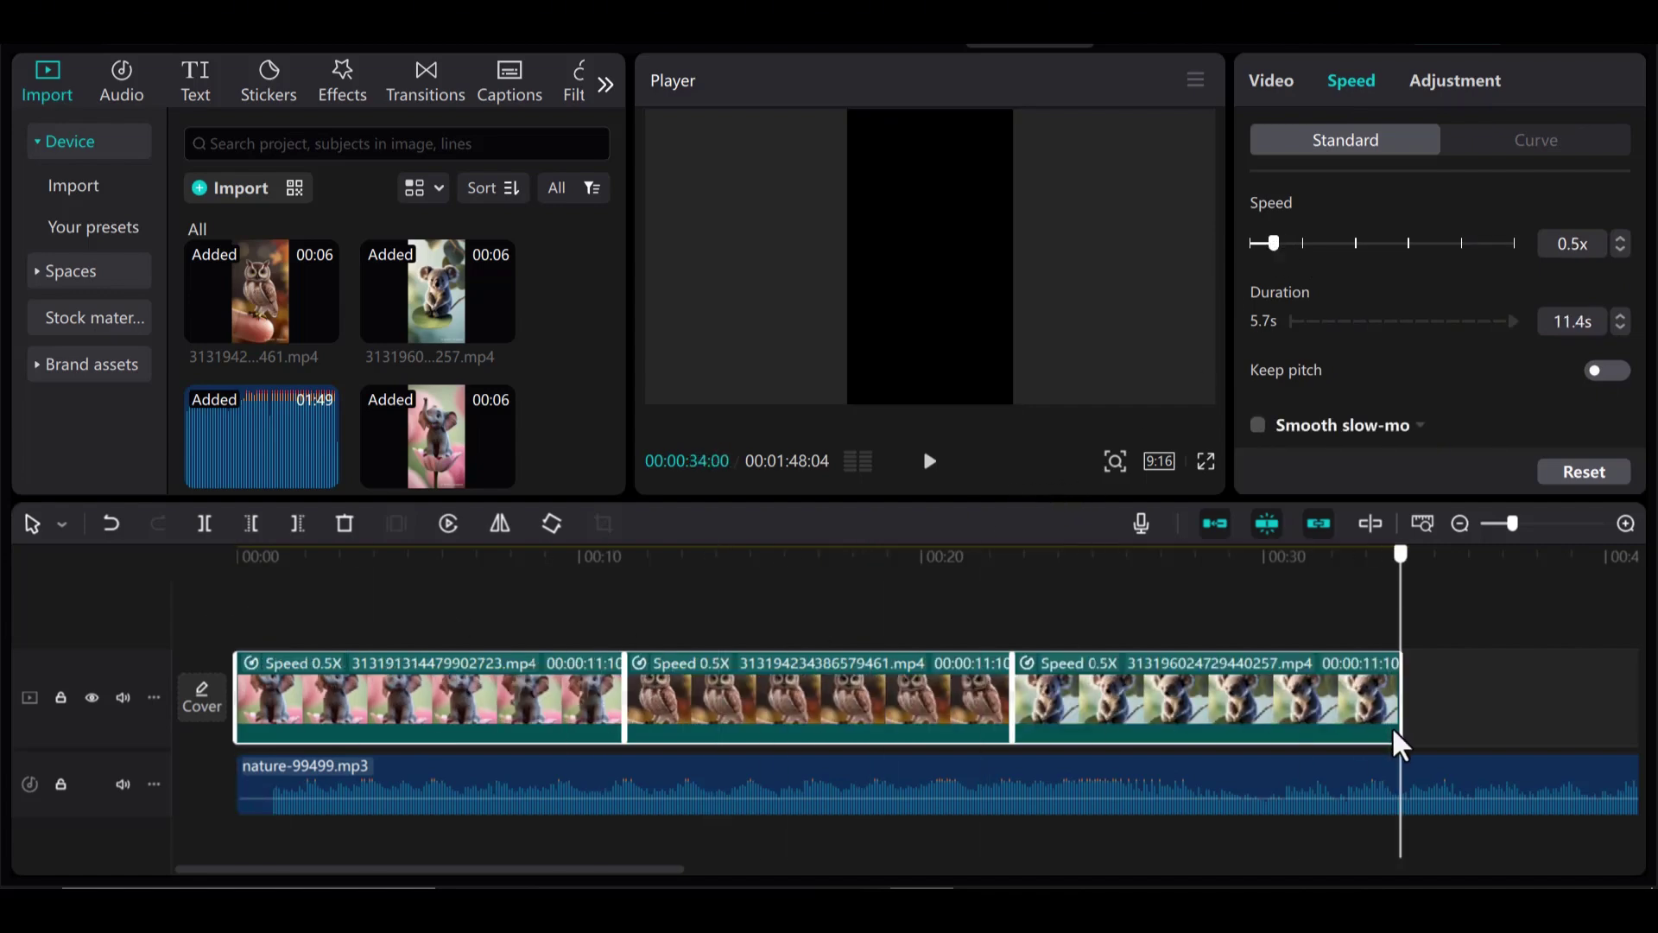
pyautogui.click(1427, 786)
pyautogui.click(205, 525)
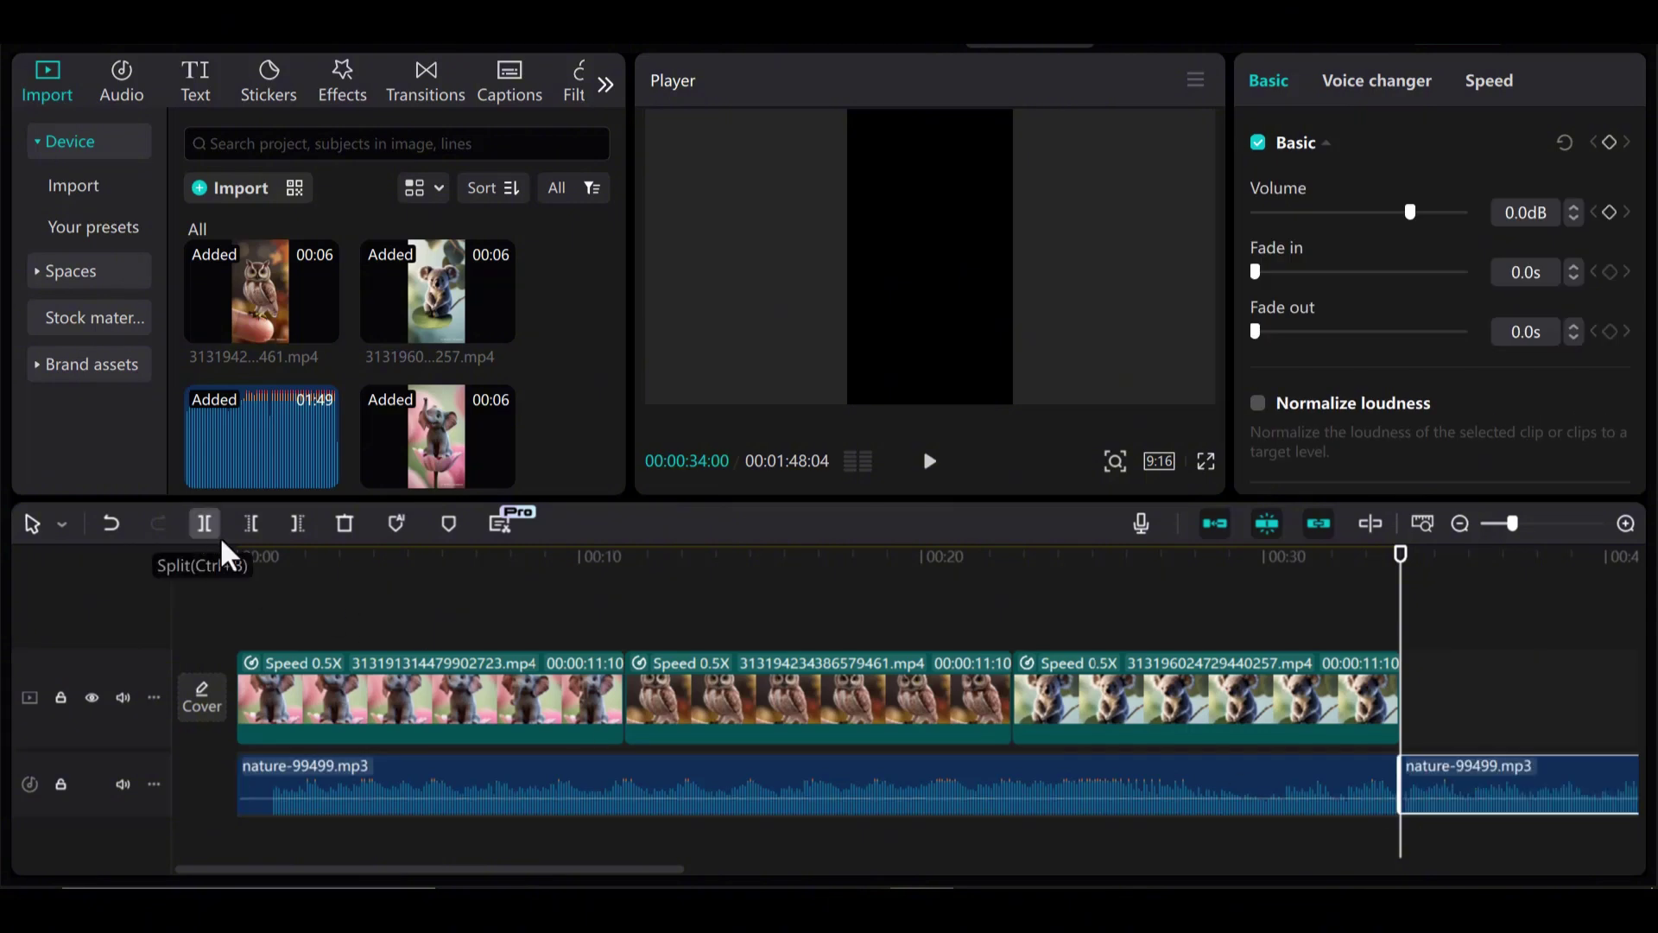
pyautogui.press('Delete')
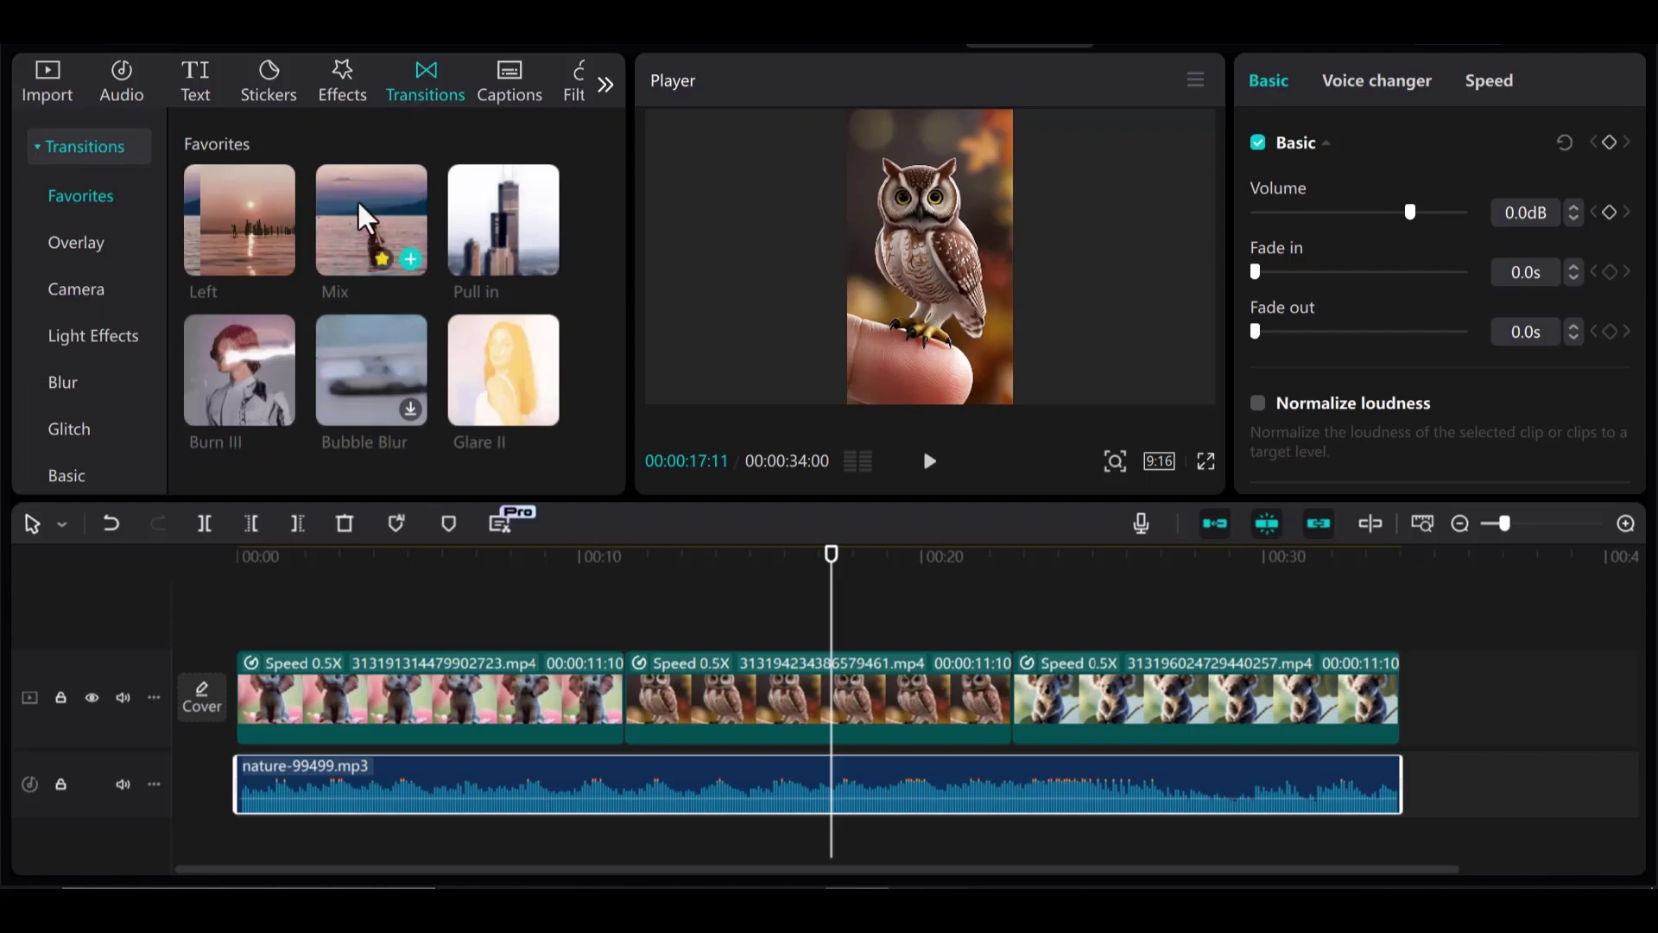
# Step: Add 0.5s Mix transitions at the elephant–owl and owl–koala boundaries, then rewind the playhead to the start
pyautogui.moveTo(360, 205)
pyautogui.mouseDown()
pyautogui.moveTo(522, 459)
pyautogui.moveTo(591, 678)
pyautogui.moveTo(619, 696)
pyautogui.mouseUp()
pyautogui.click(968, 546)
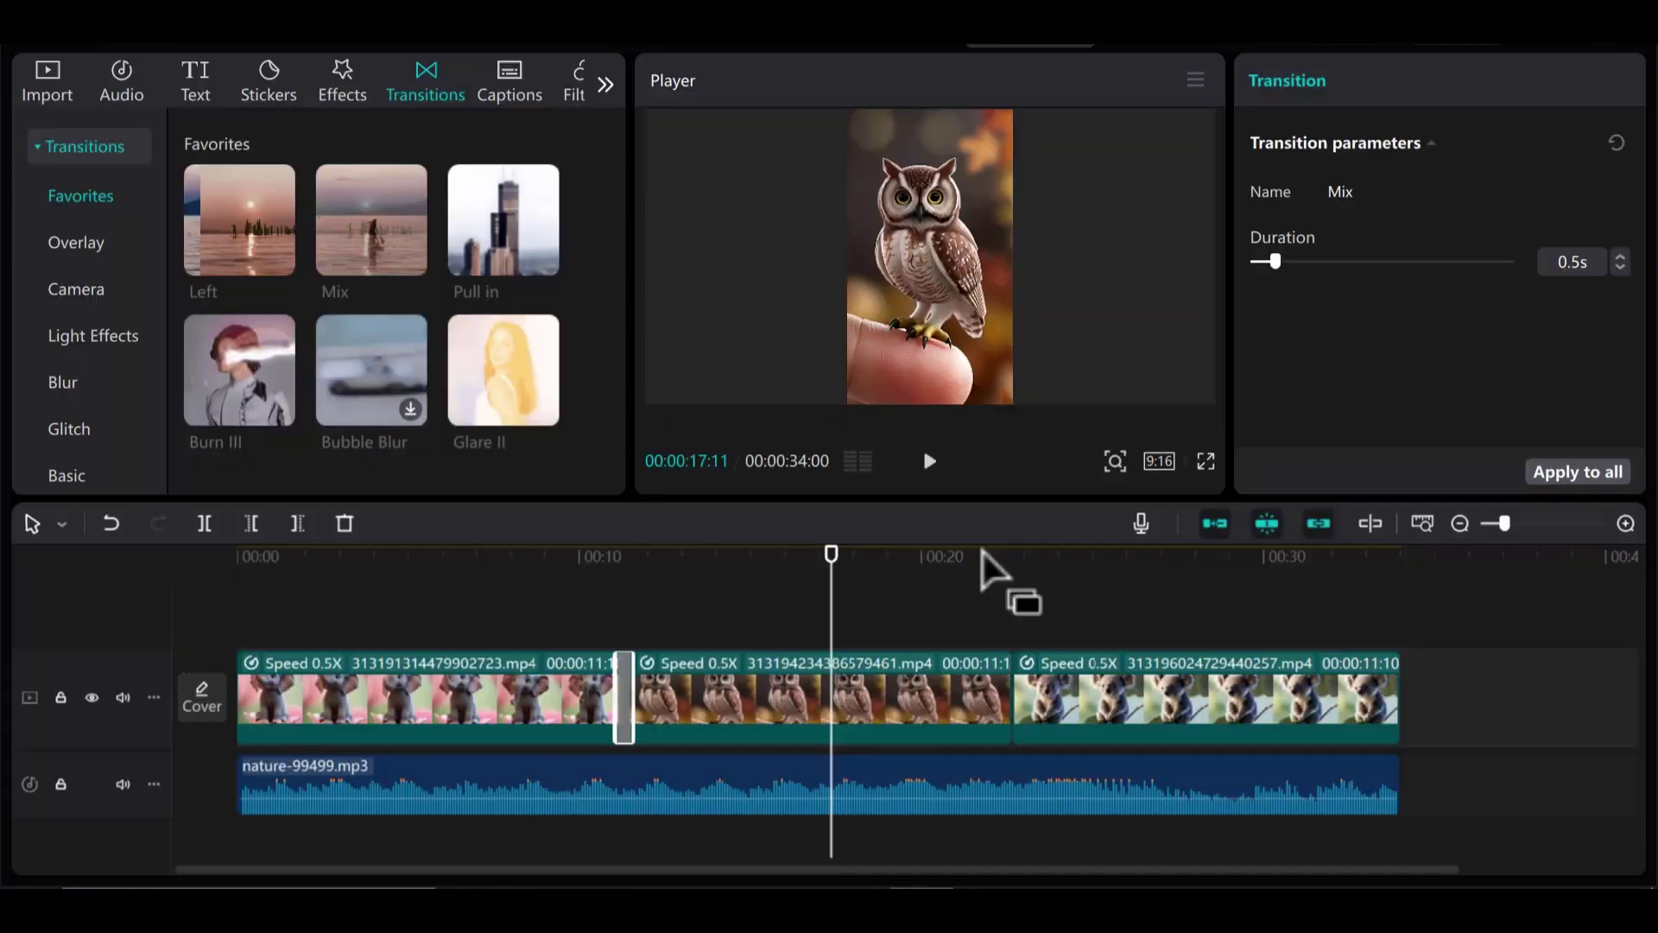
pyautogui.moveTo(369, 211)
pyautogui.mouseDown()
pyautogui.moveTo(703, 526)
pyautogui.moveTo(1007, 730)
pyautogui.mouseUp()
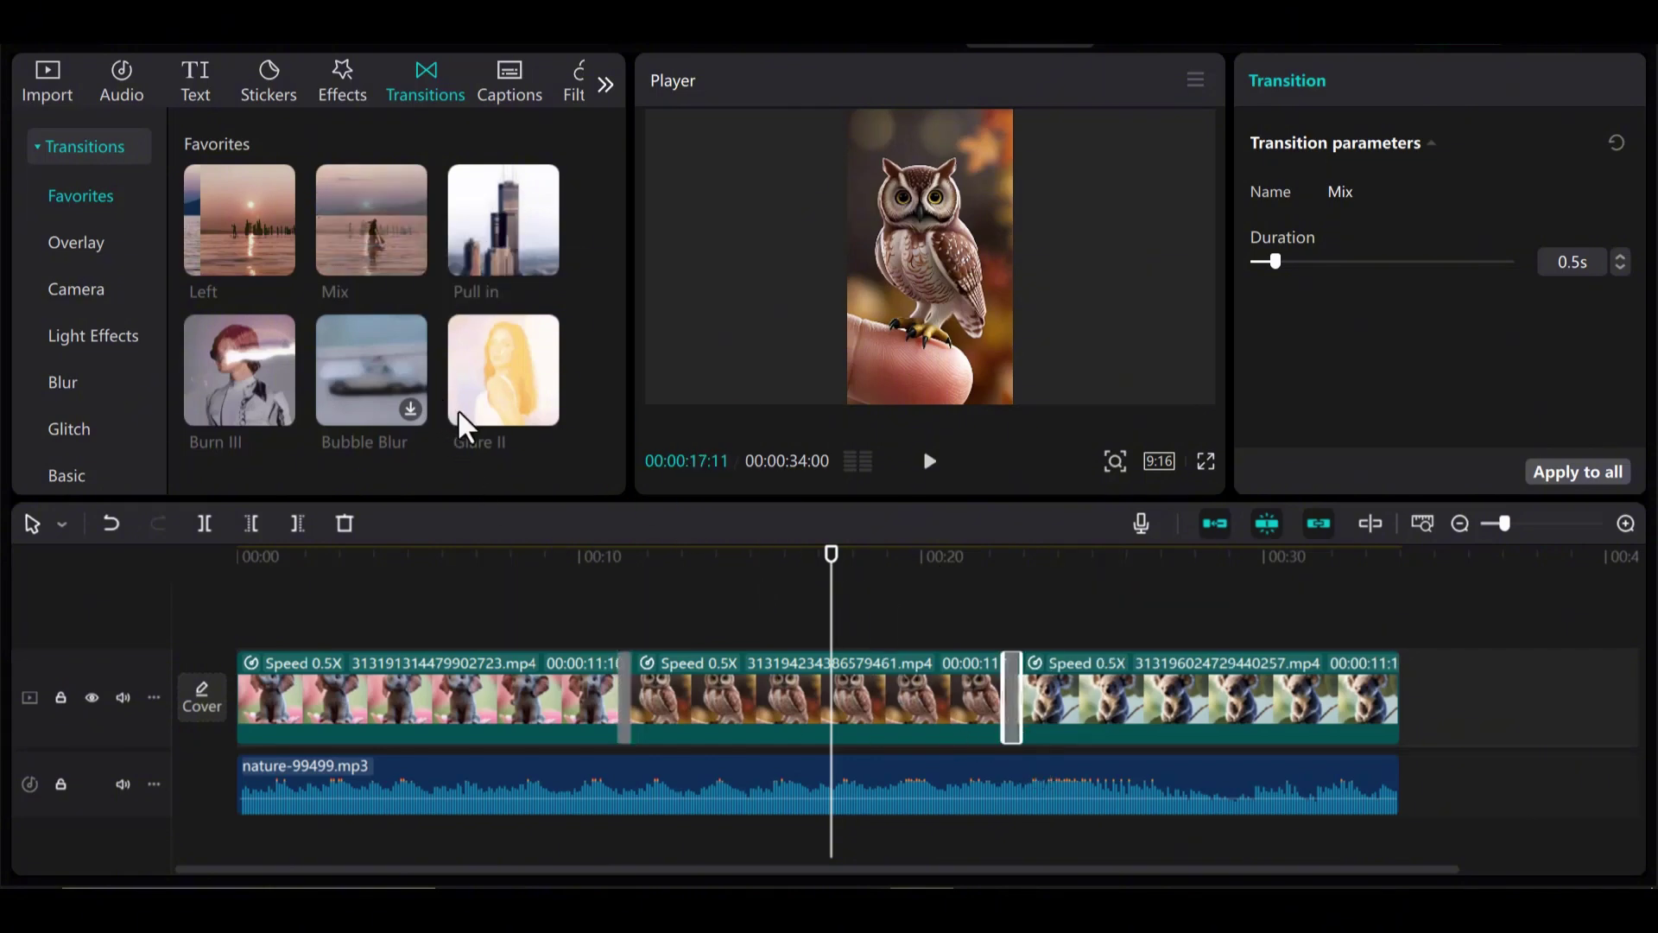
pyautogui.moveTo(833, 637); pyautogui.dragTo(263, 733)
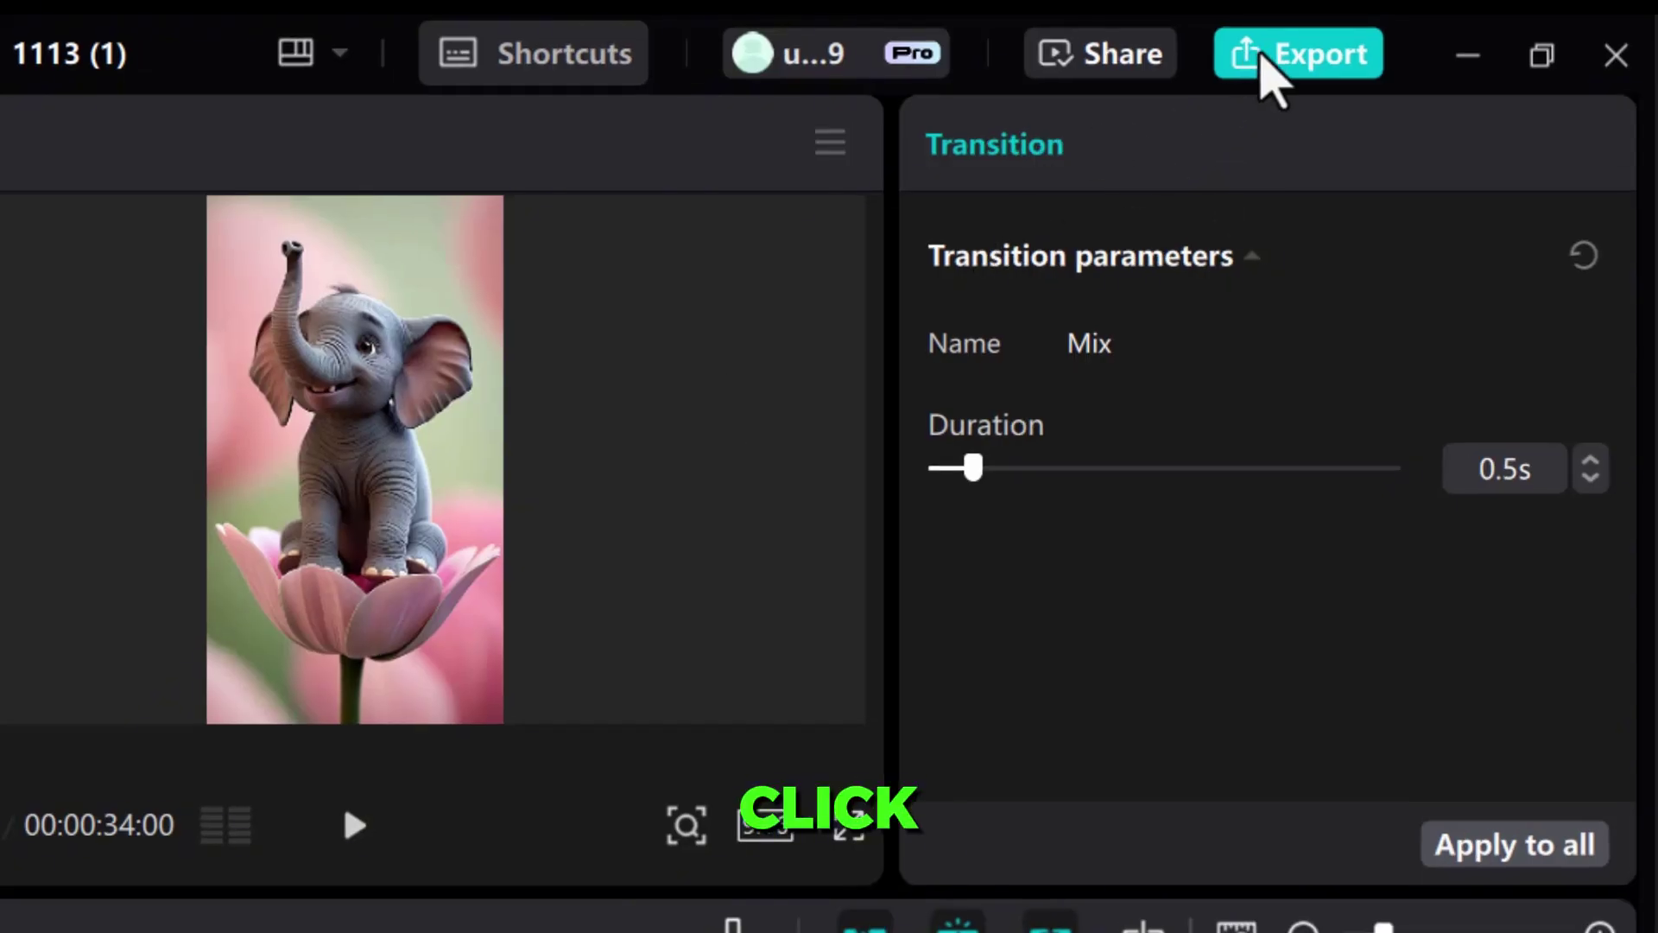
# Step: Open the export settings and rename the video to 'Cute Viral Animal Videos'
pyautogui.click(1441, 38)
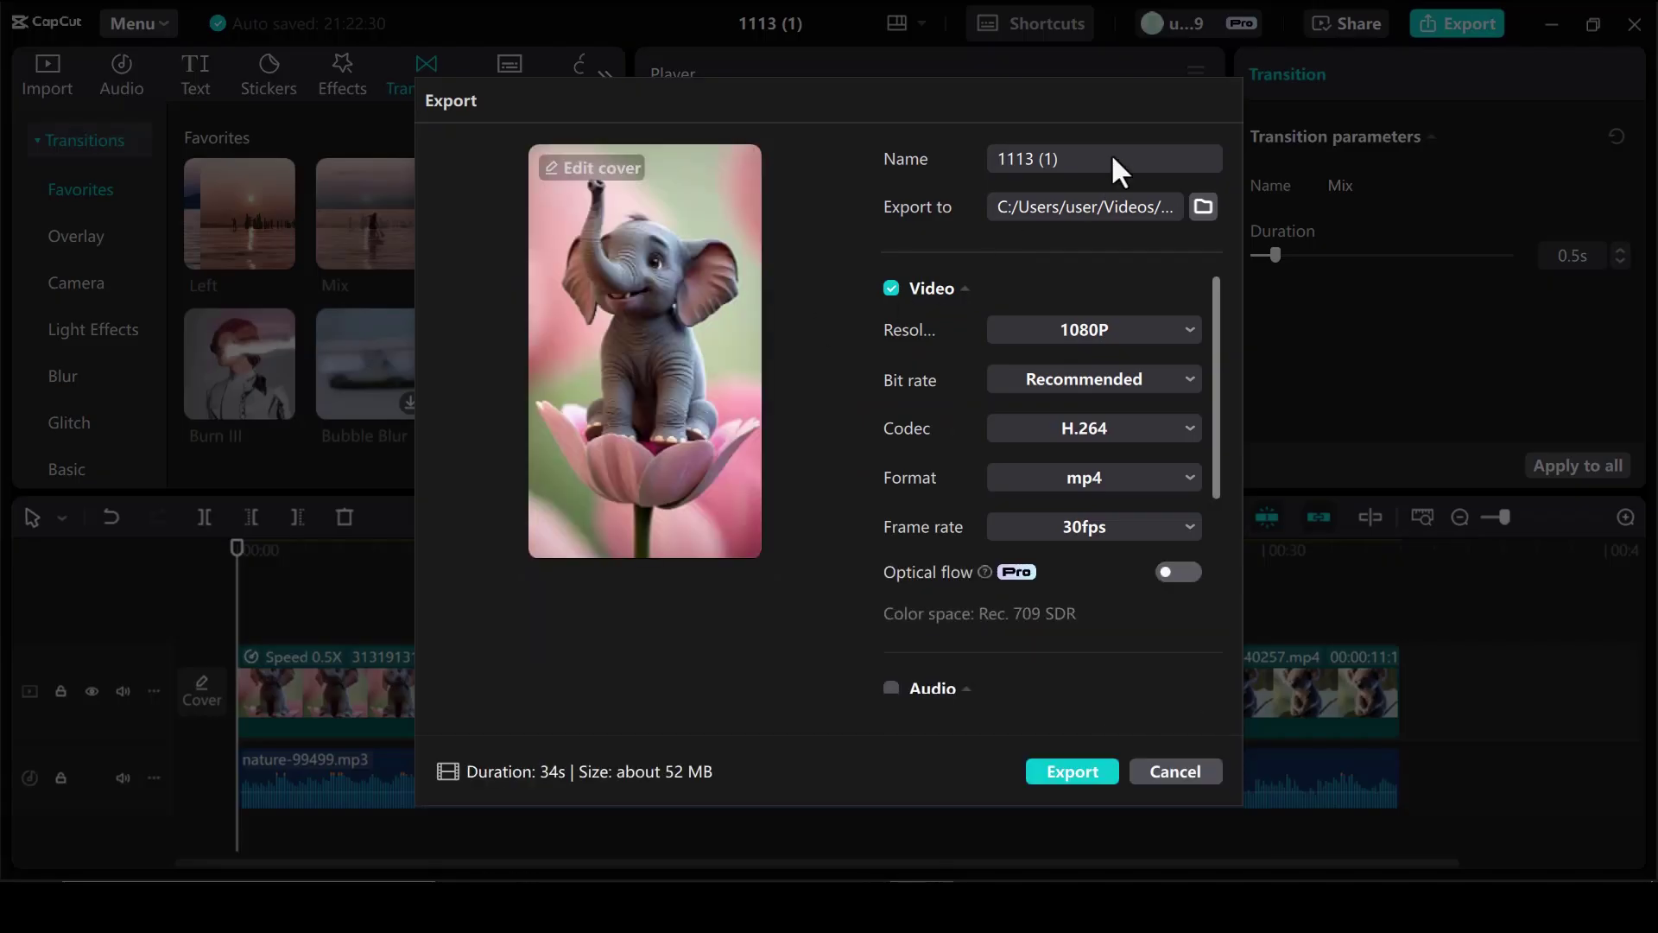
pyautogui.click(1070, 161)
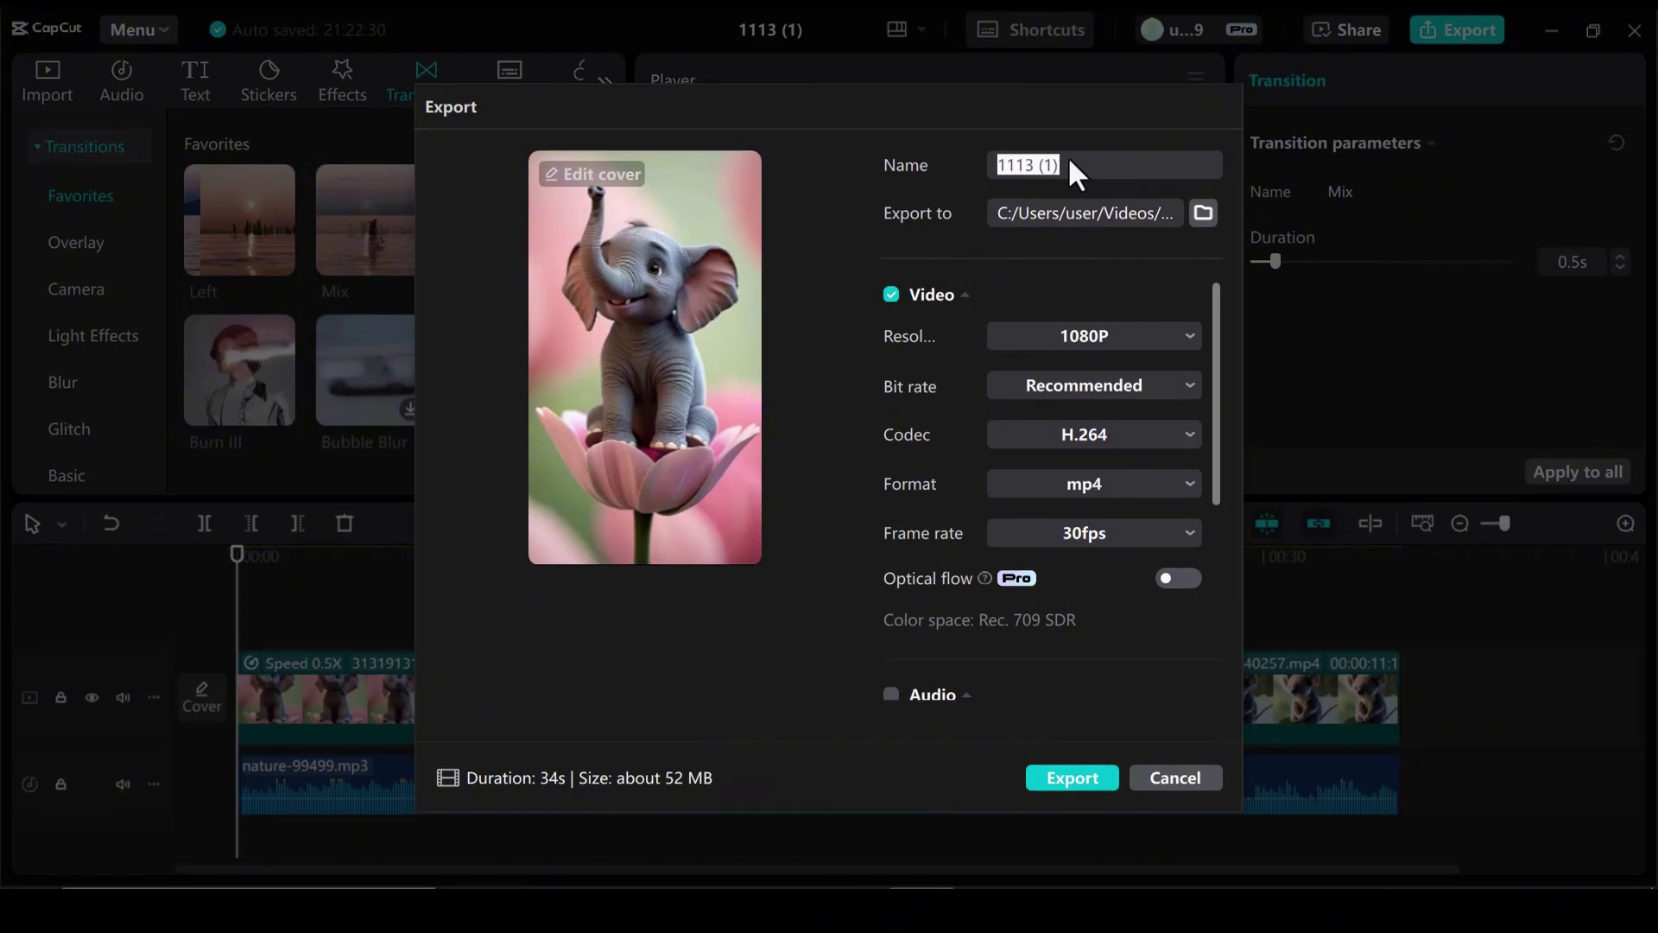
pyautogui.write('Cute Viral Animal Videos')
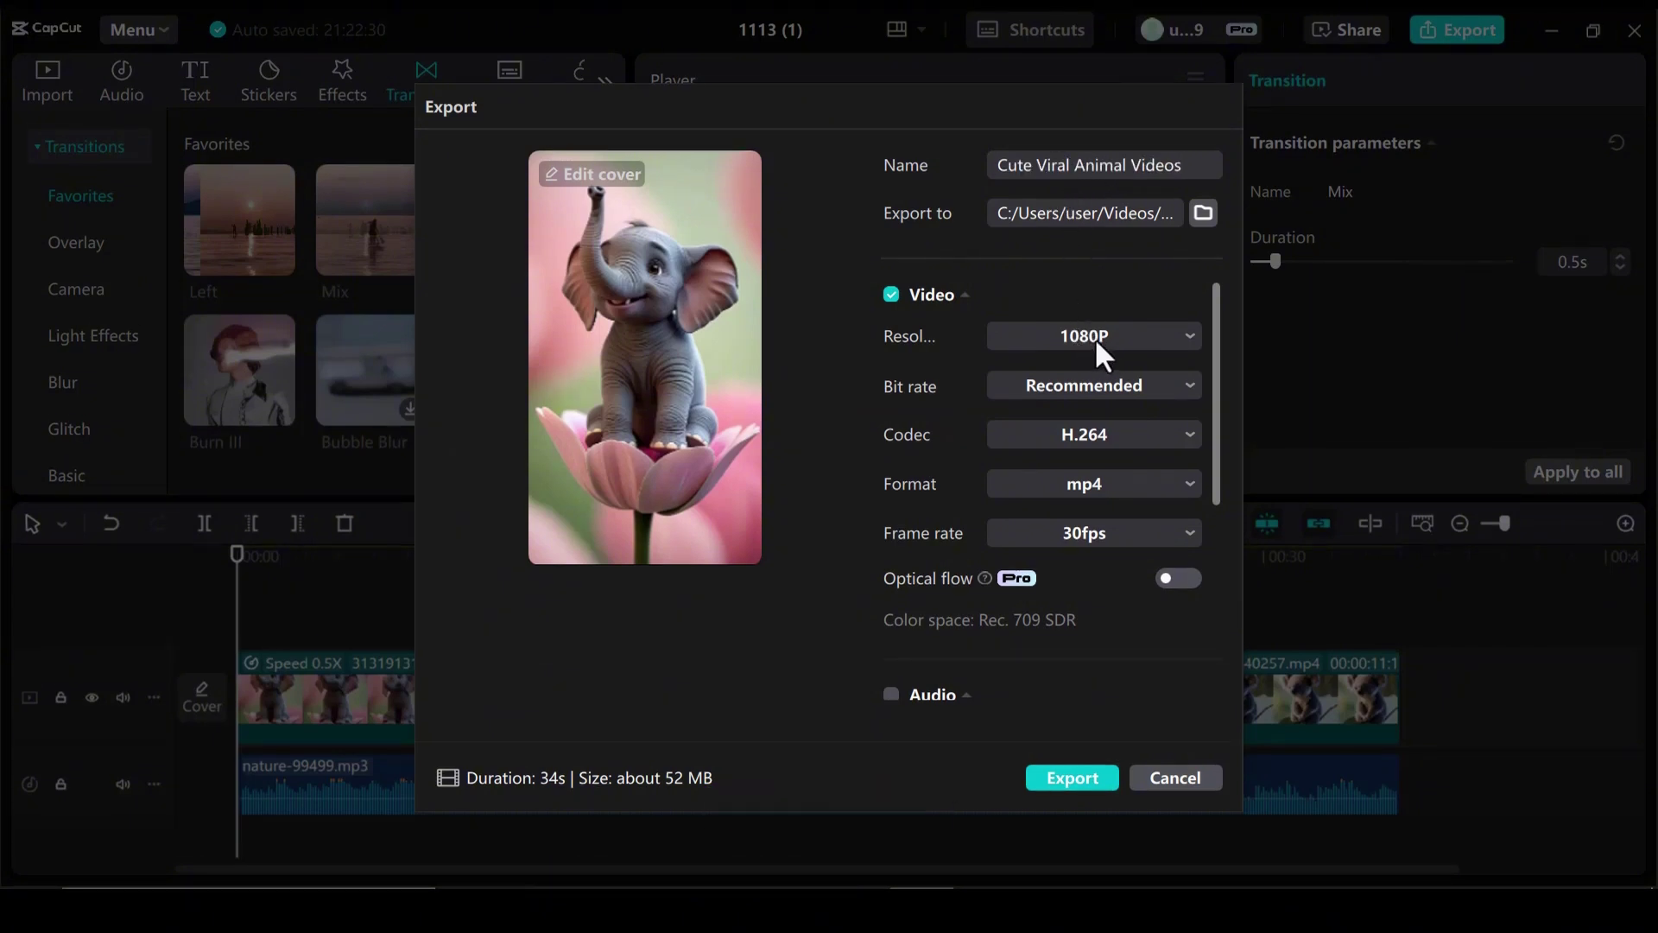